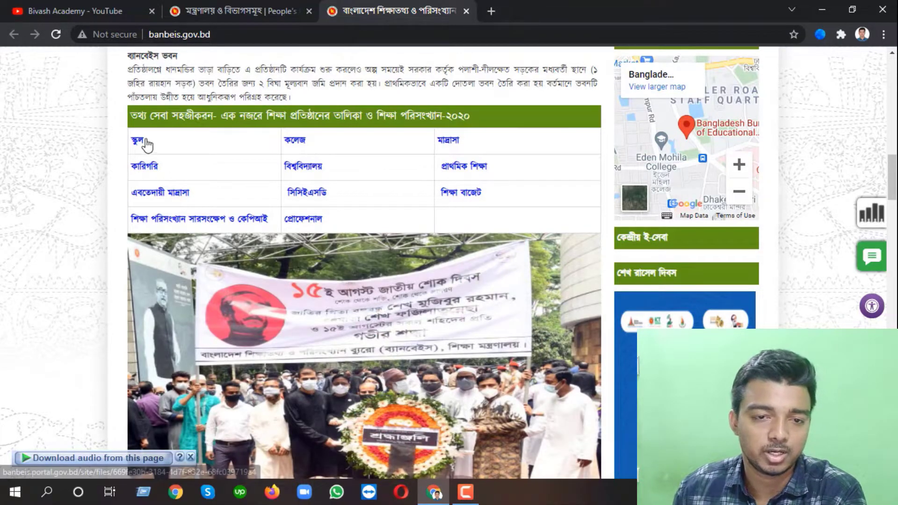
Open the স্কুল (school) page on the BANBEIS site and download the স্কুল সমুহের তালিকা spreadsheet
click(143, 141)
scroll(251, 227, down, 3)
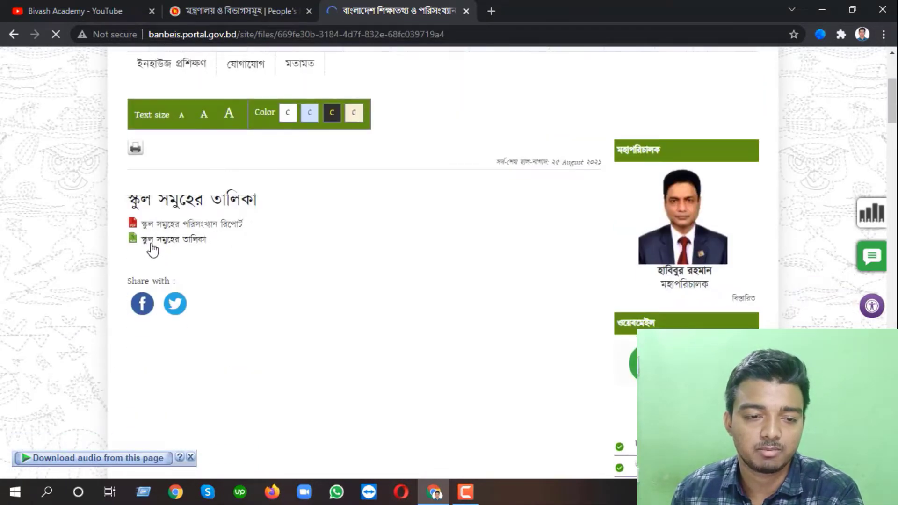
click(159, 246)
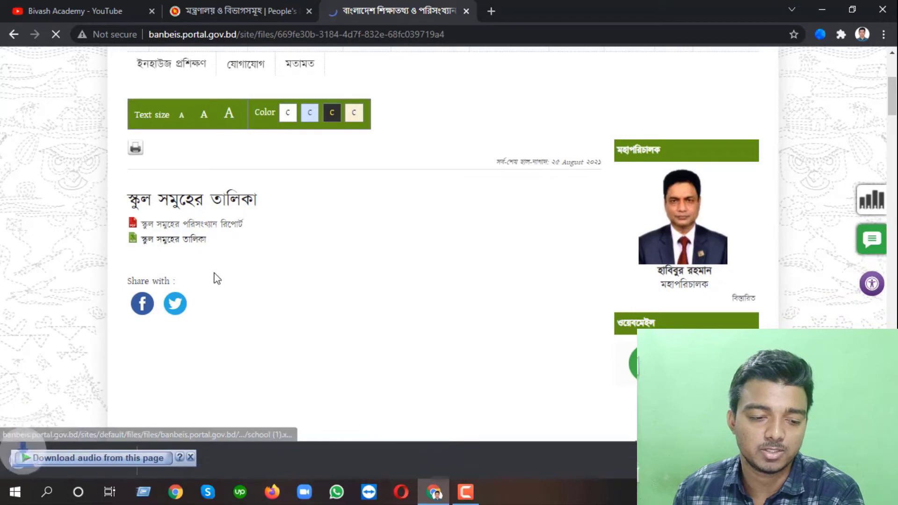
click(189, 457)
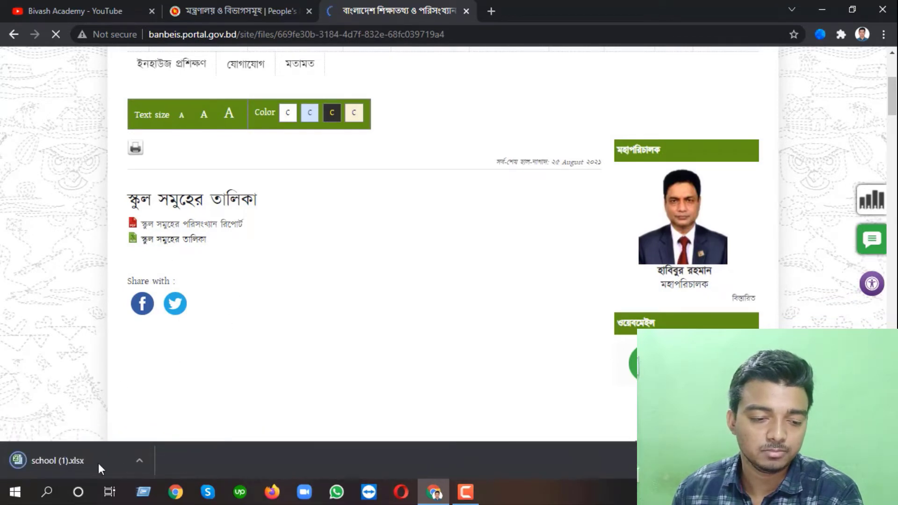
Open the downloaded school (1).xlsx file in Excel and enable editing
right_click(69, 453)
click(110, 387)
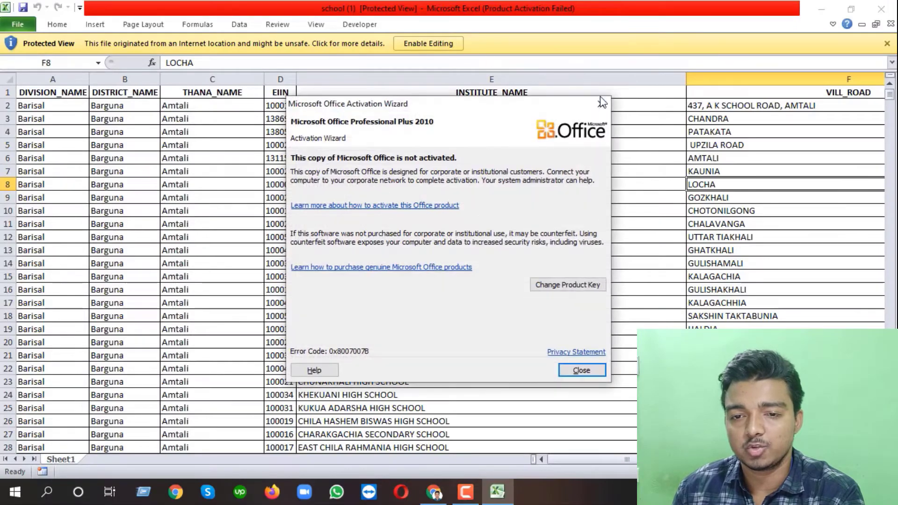
click(602, 102)
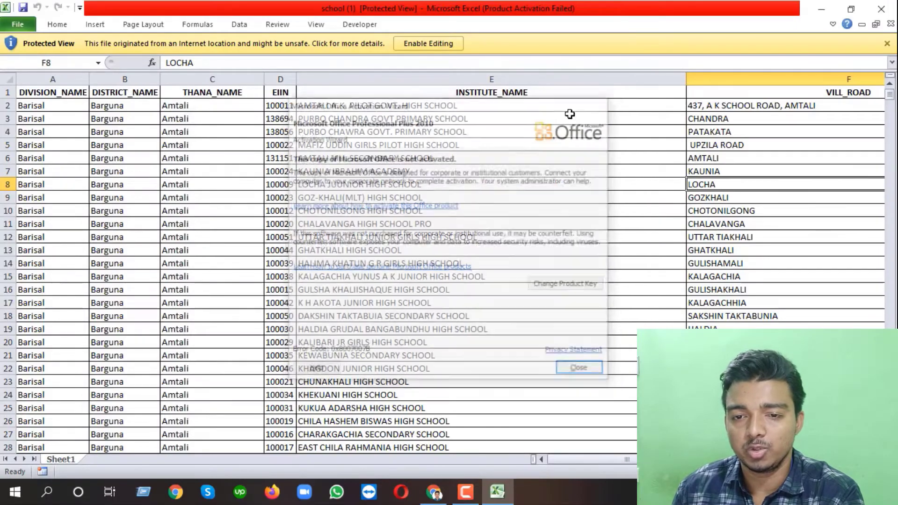
click(435, 46)
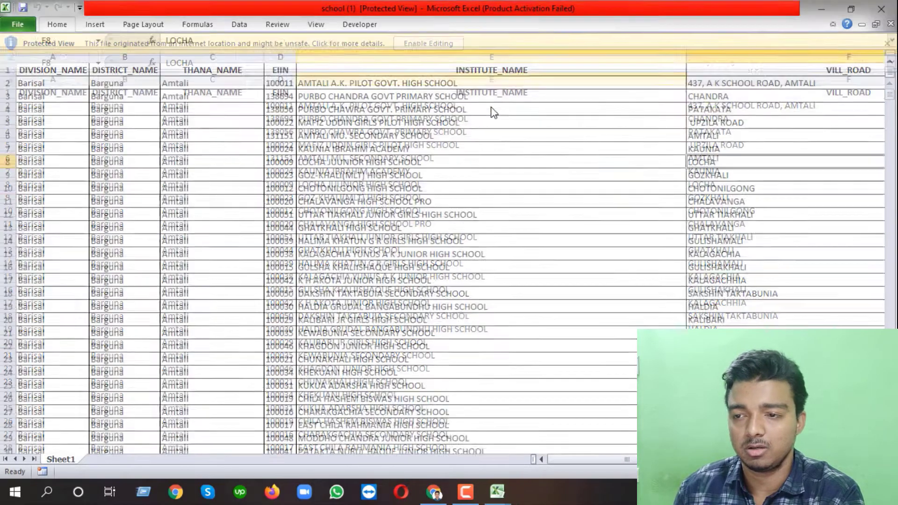
Check how far the school list extends by viewing its last row, and return to the header row
drag(894, 136, 895, 445)
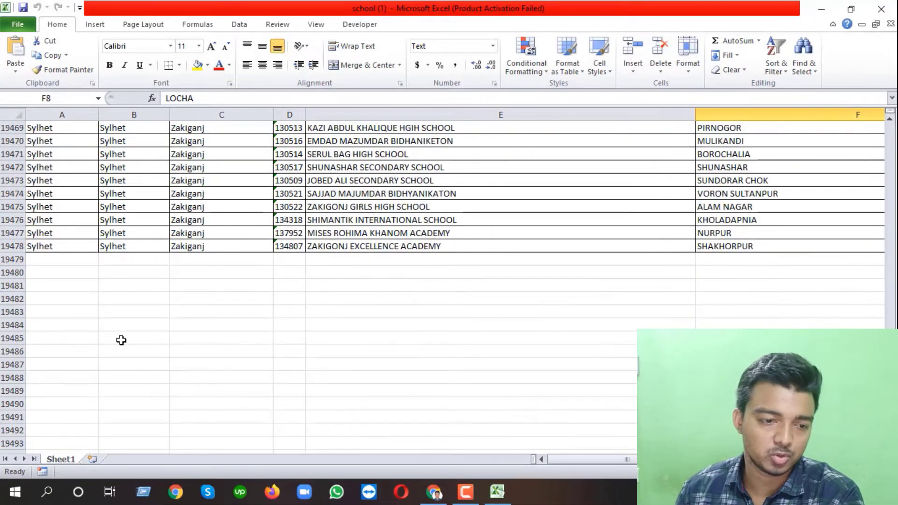
click(6, 246)
click(112, 299)
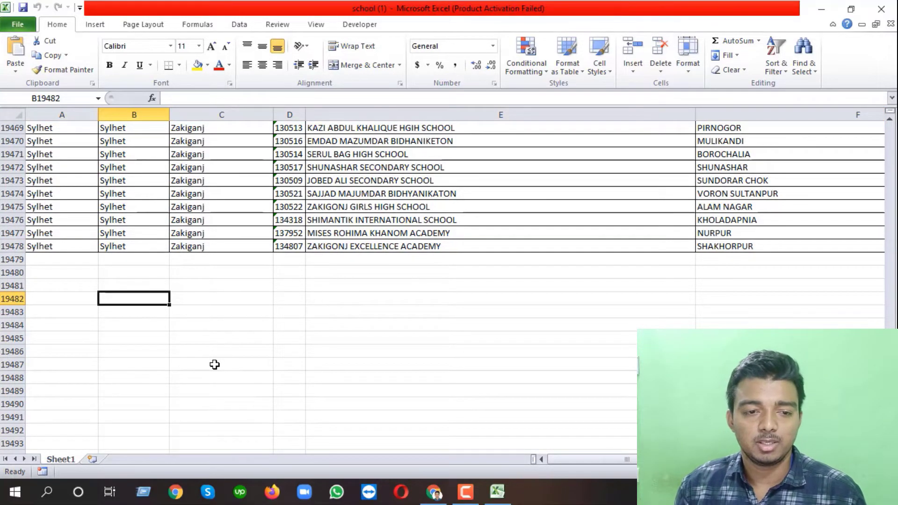
scroll(214, 364, up, 9)
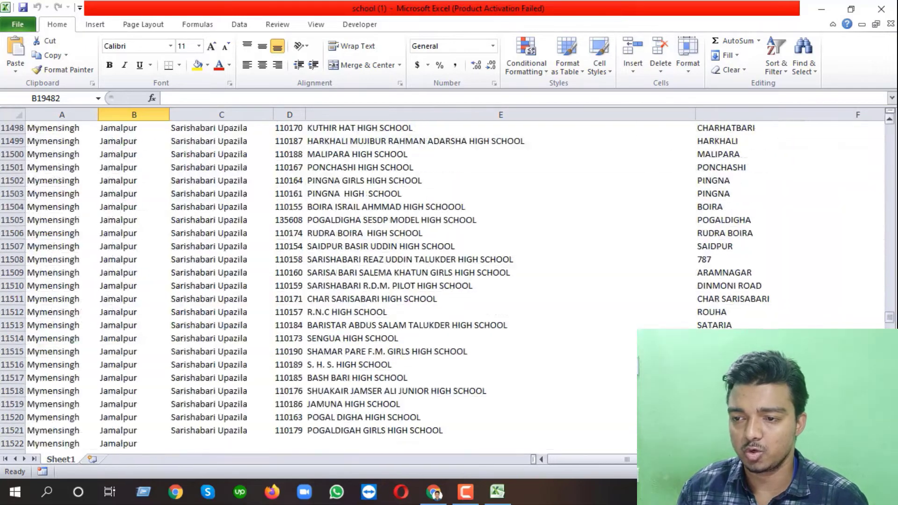
drag(890, 317, 889, 123)
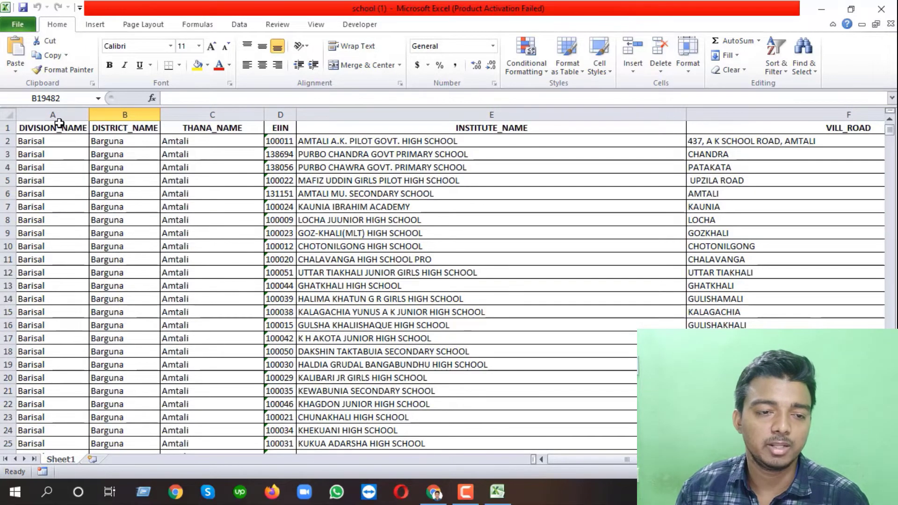
Examine the division, district, thana, EIIN and institute name columns one by one
click(59, 123)
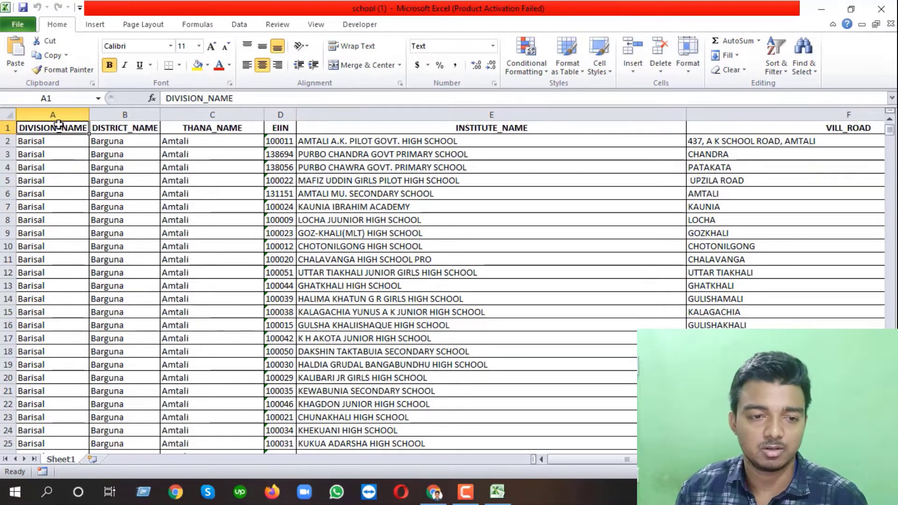
click(56, 115)
click(132, 112)
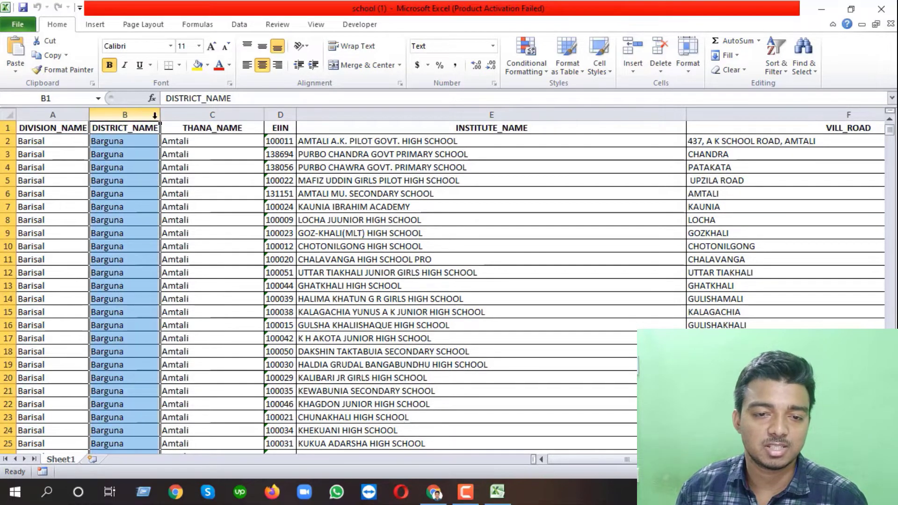
click(224, 115)
click(190, 169)
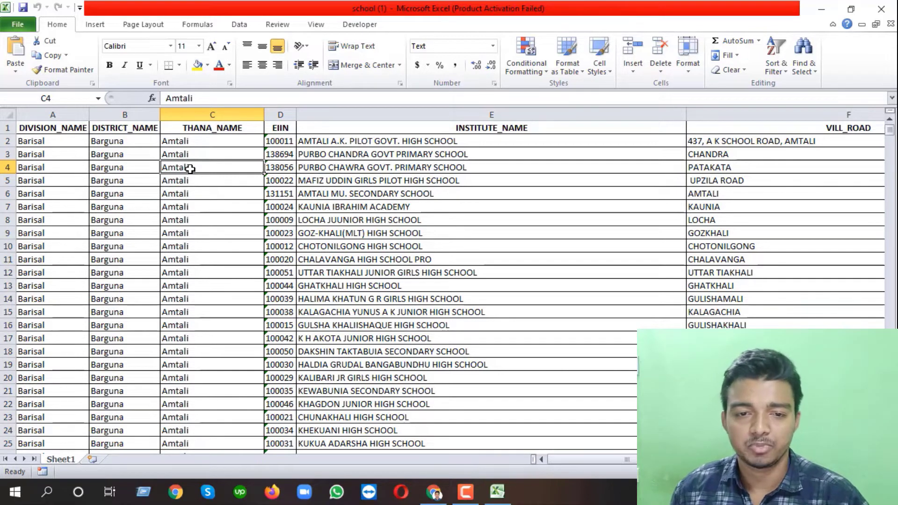
click(276, 114)
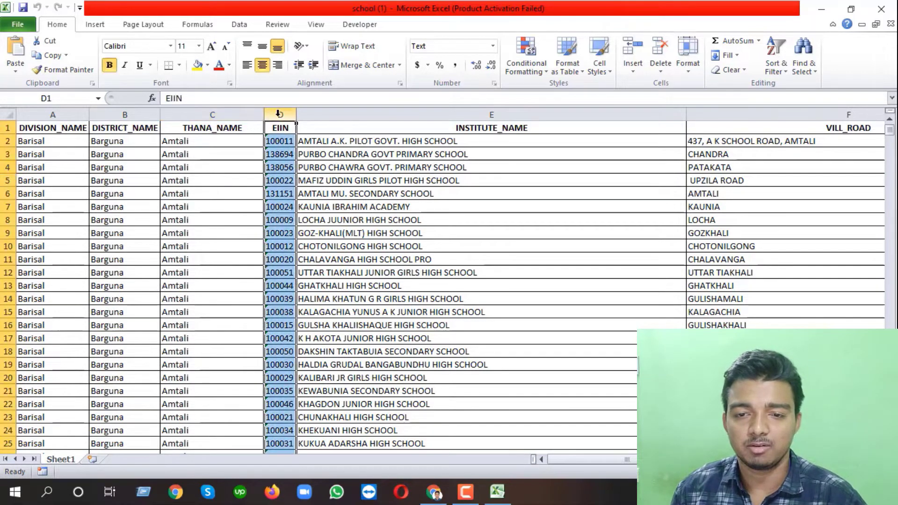
click(410, 114)
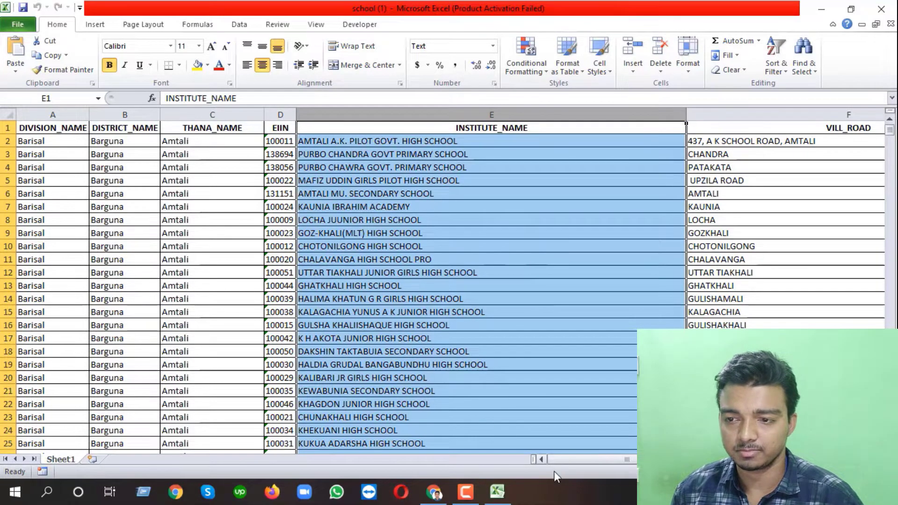
Narrow the VILL_ROAD column and select the POST_OFFICE column
drag(559, 461, 655, 460)
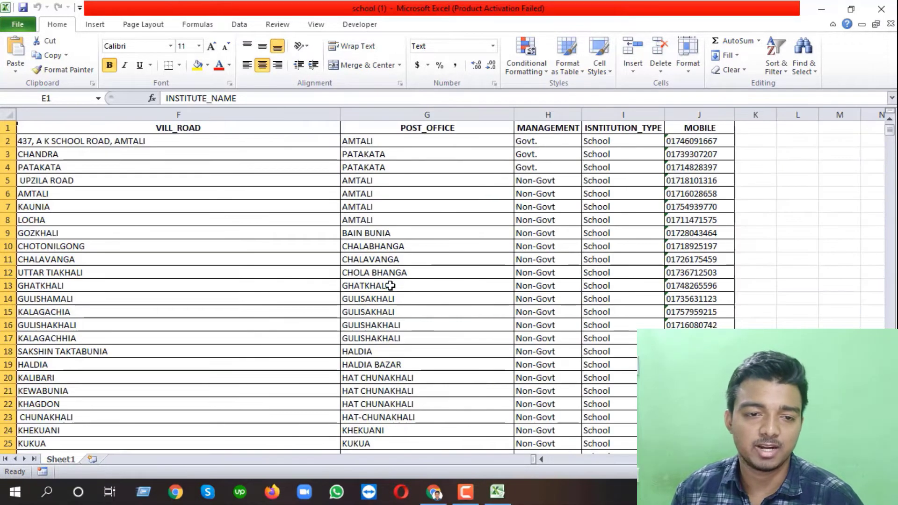
click(203, 114)
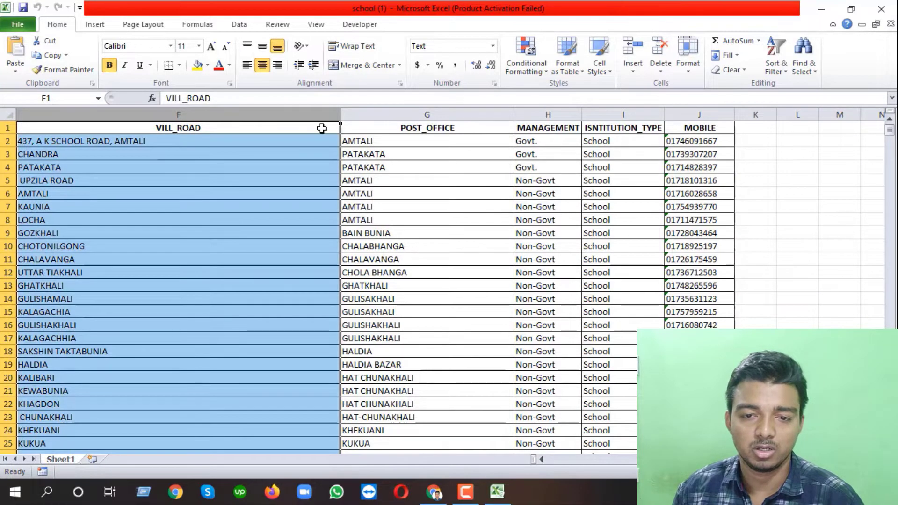
drag(340, 115, 243, 116)
click(319, 110)
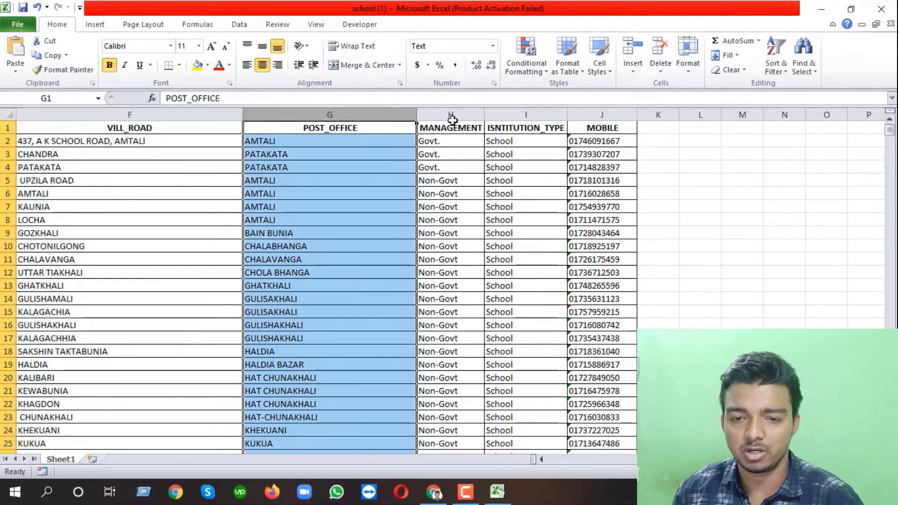
Review the MANAGEMENT and ISNTITUTION_TYPE columns, widening the ISNTITUTION_TYPE column slightly
click(454, 114)
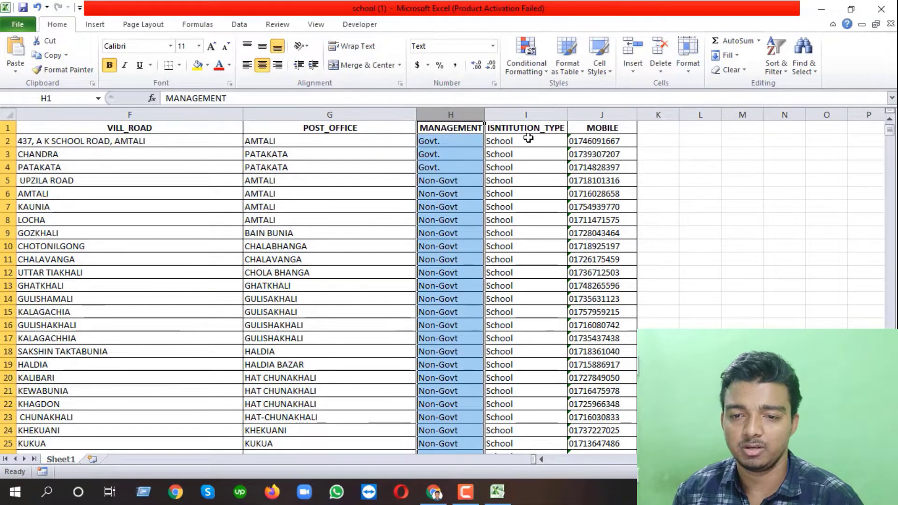
click(526, 115)
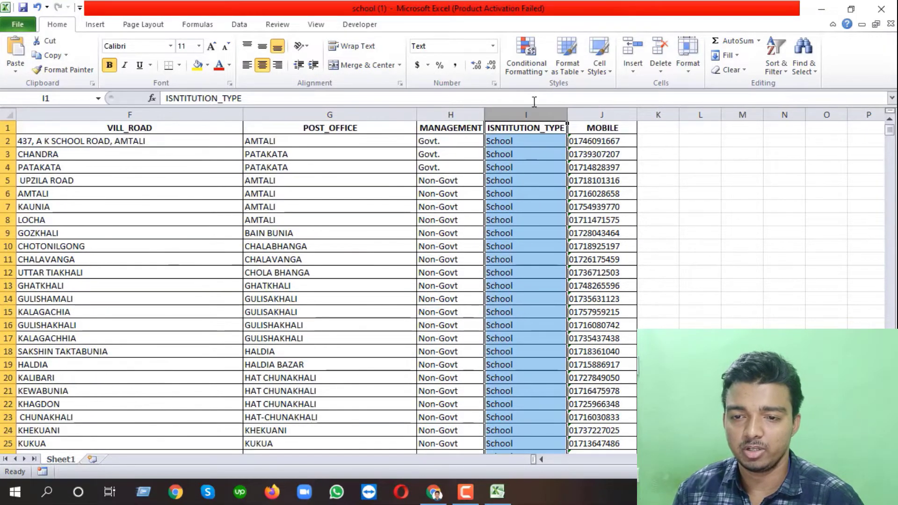
drag(567, 114, 571, 115)
click(526, 154)
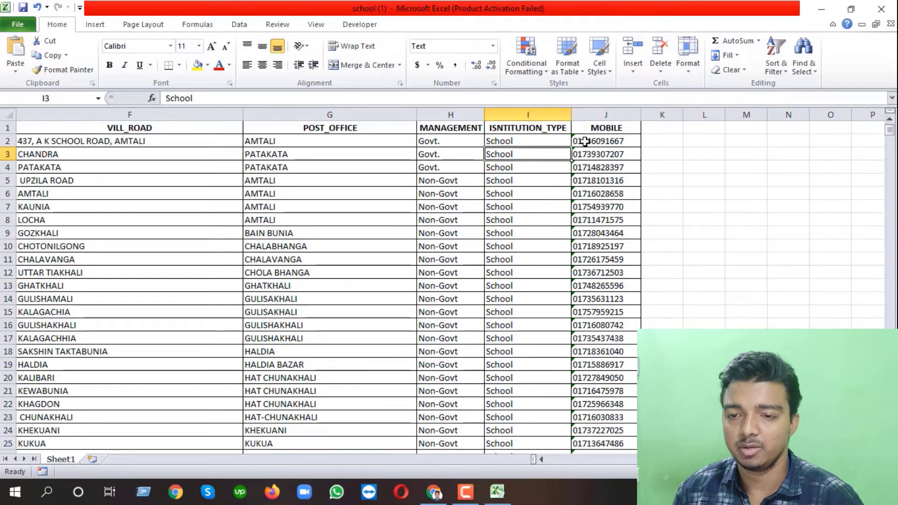
Examine the MOBILE column and return to the first columns of the sheet
click(606, 115)
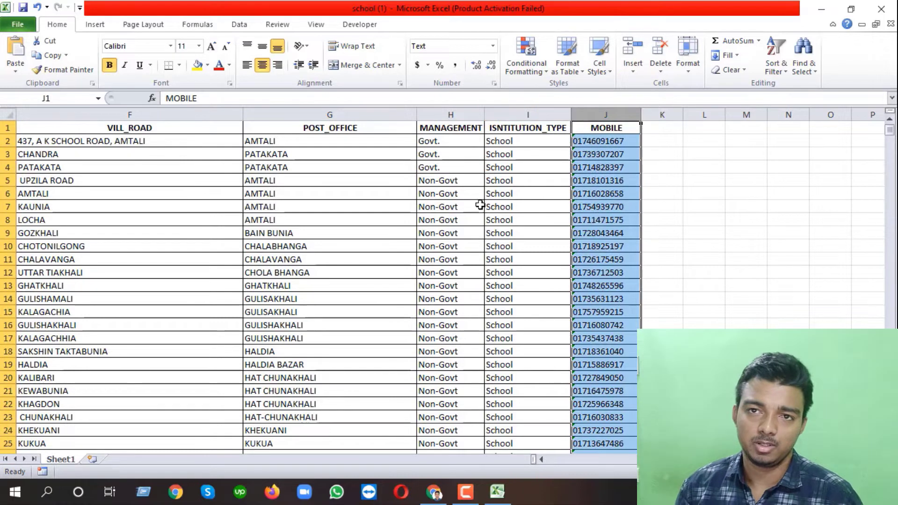
right_click(409, 245)
key(Escape)
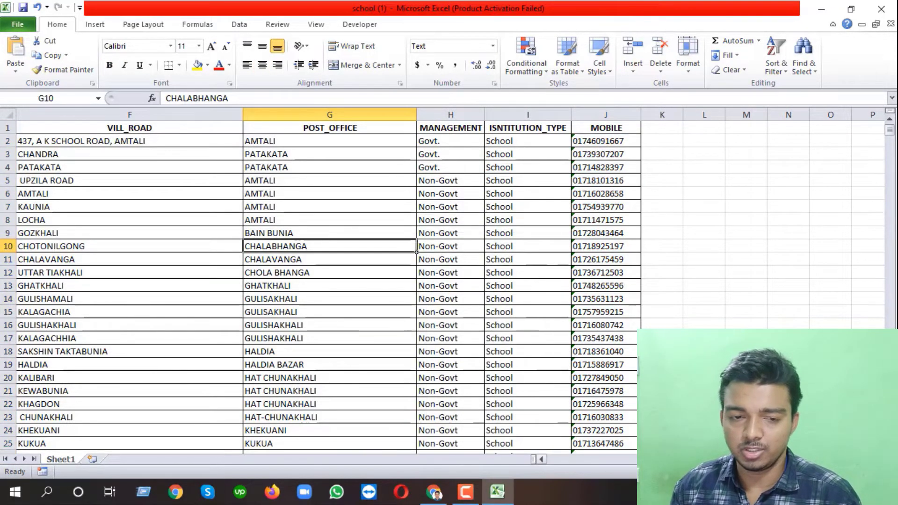
scroll(417, 251, left, 5)
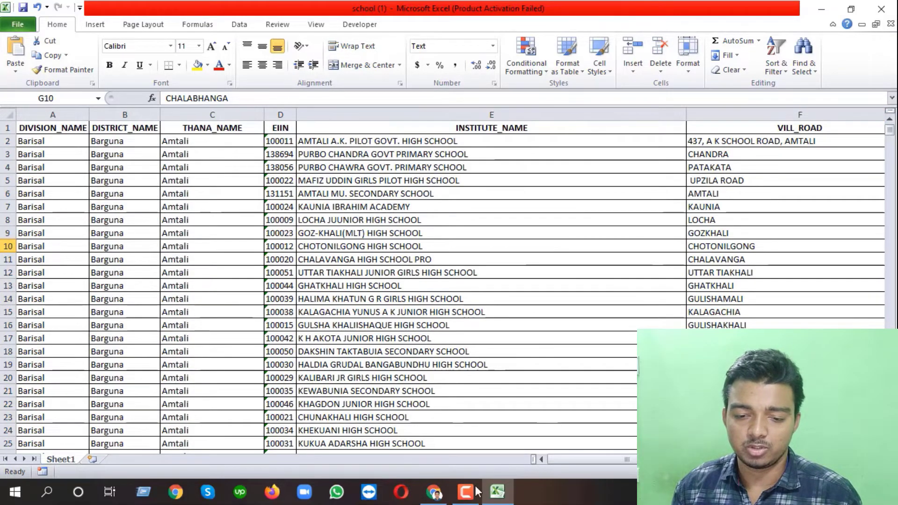
Switch to Chrome and search Google in a new tab for "HIGH SCHOOL IN GHAKA CITY"
click(434, 493)
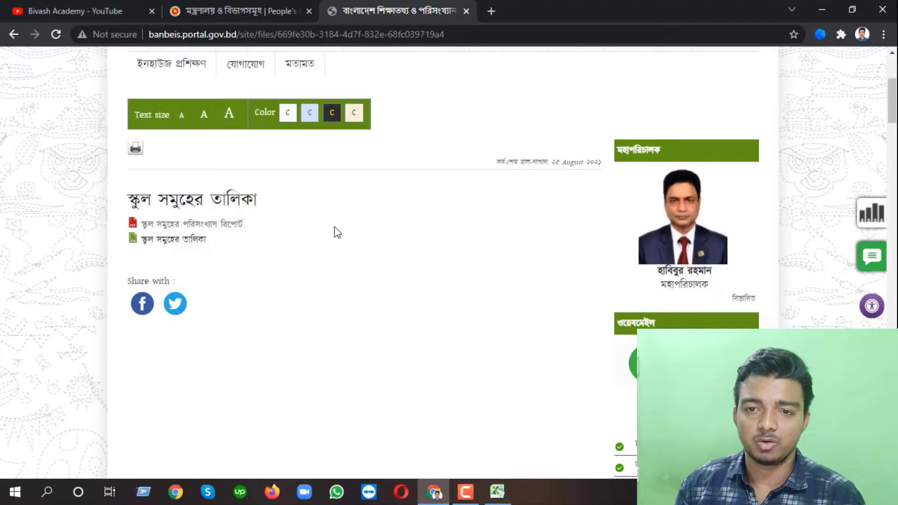
click(489, 10)
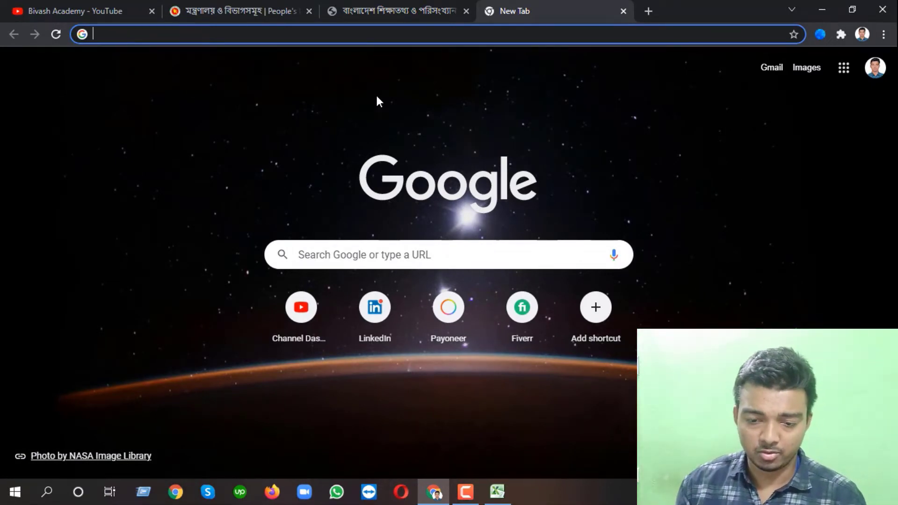
click(510, 495)
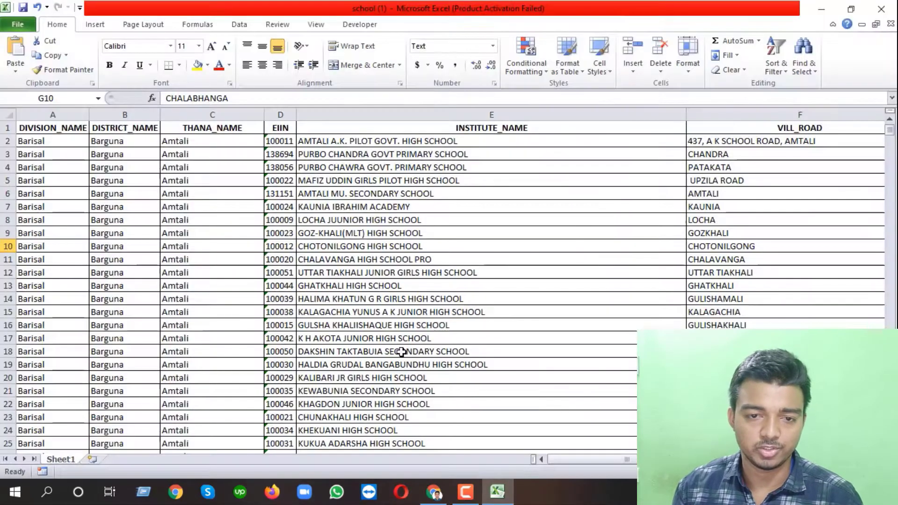
click(513, 494)
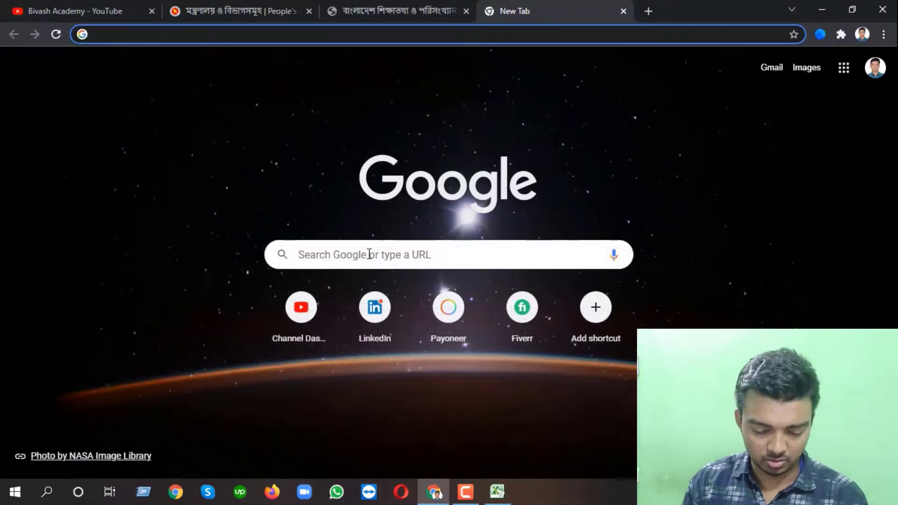
text(HIGH )
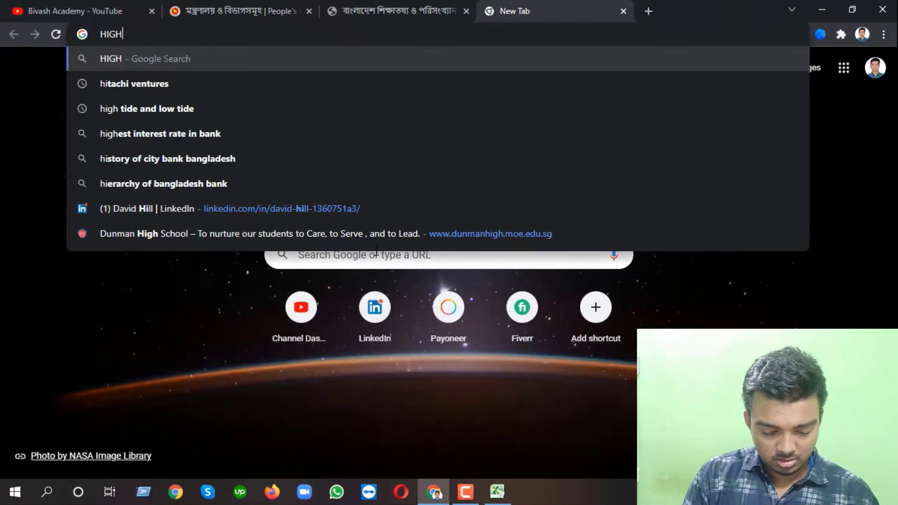
text(SCHOO)
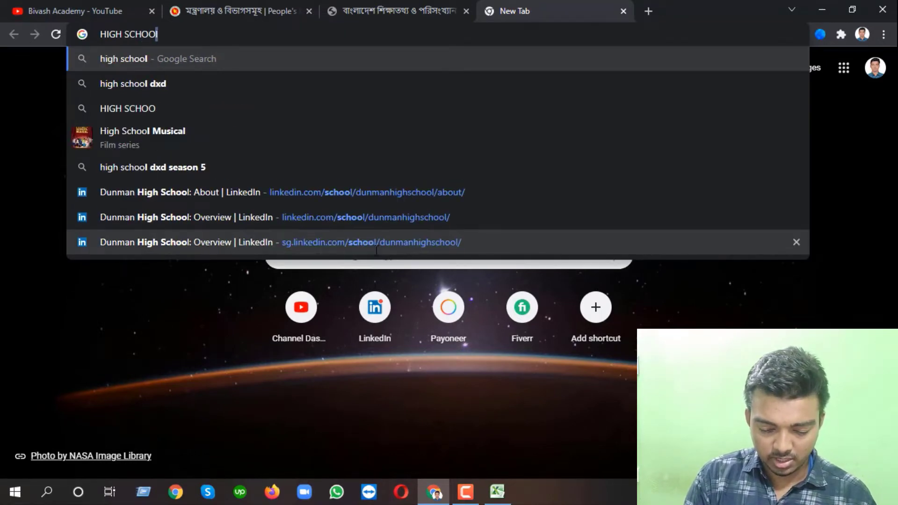
text(L IN)
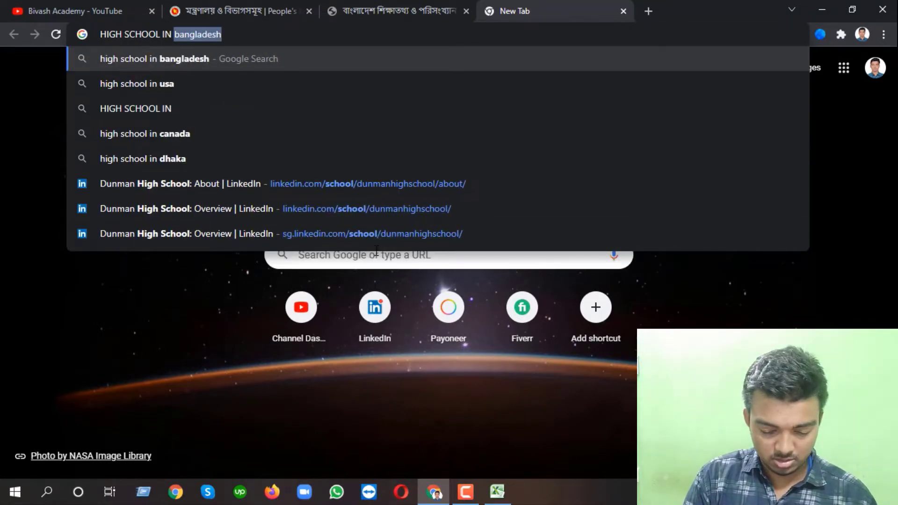
text( GHAKA )
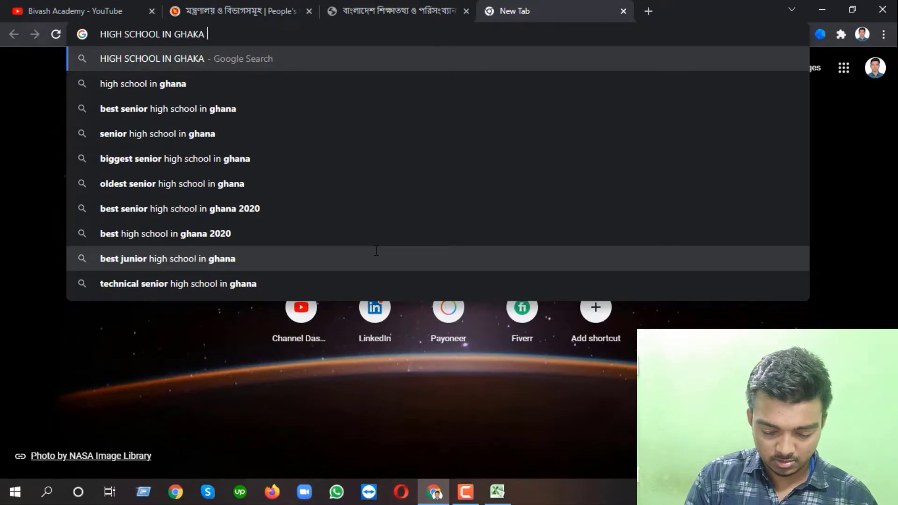
text(CITY)
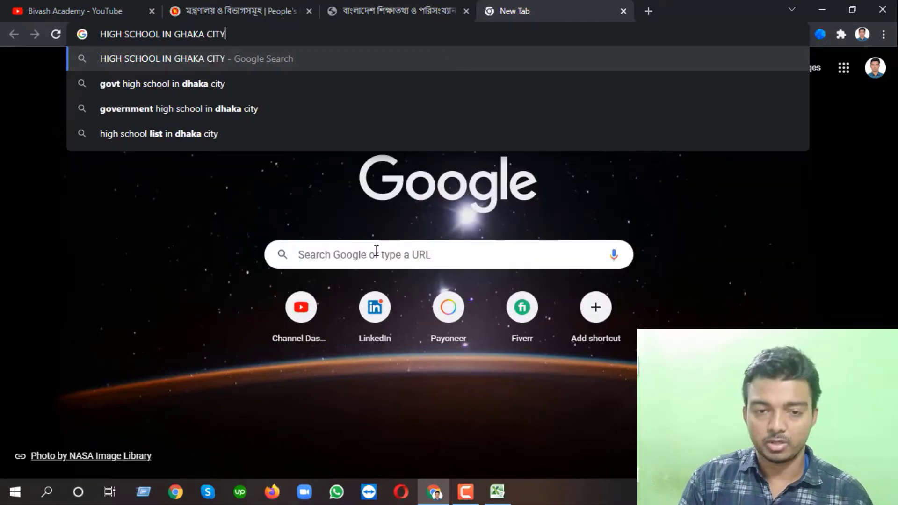
key(Return)
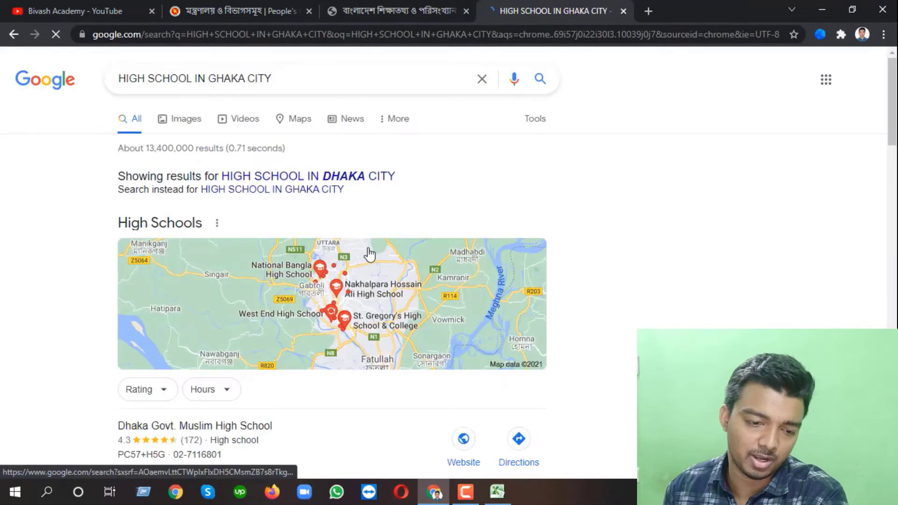
scroll(276, 246, down, 3)
scroll(309, 229, up, 3)
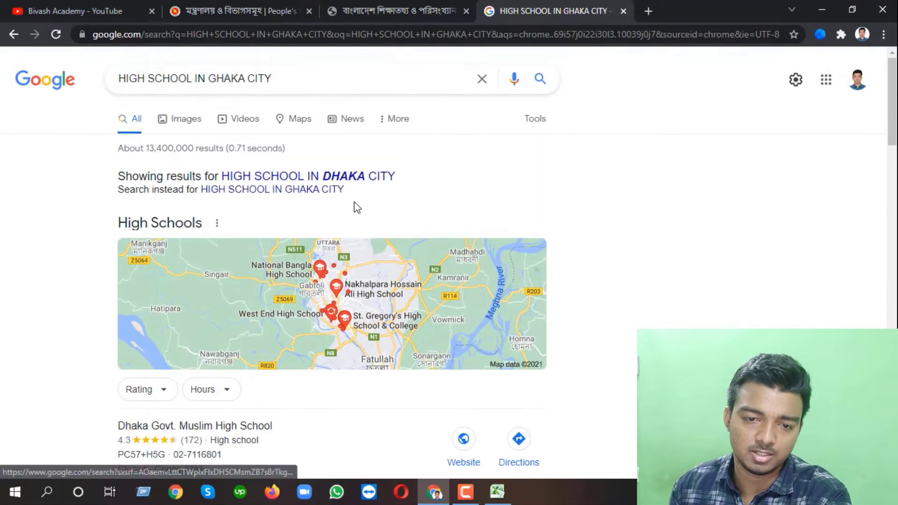
Run the corrected search for HIGH SCHOOL IN DHAKA CITY and browse the expanded map listing of high schools
click(373, 176)
scroll(328, 262, down, 7)
click(332, 260)
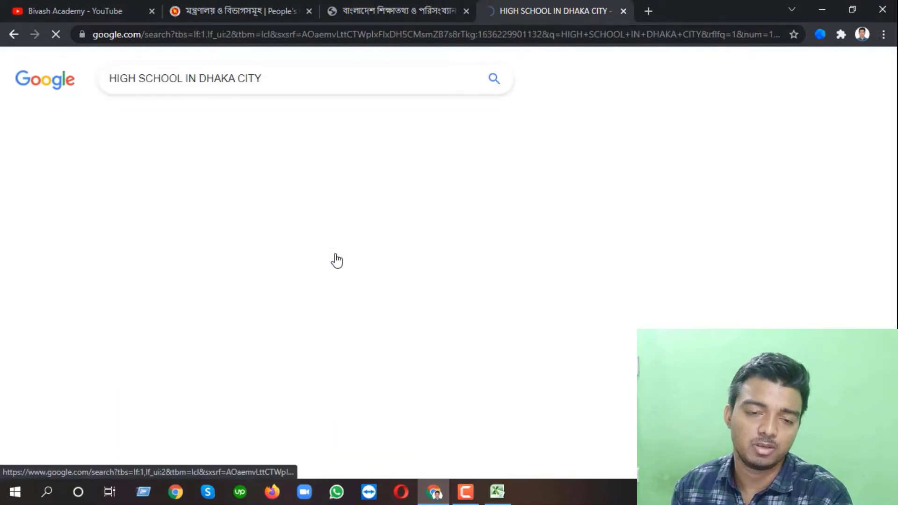
scroll(85, 178, down, 14)
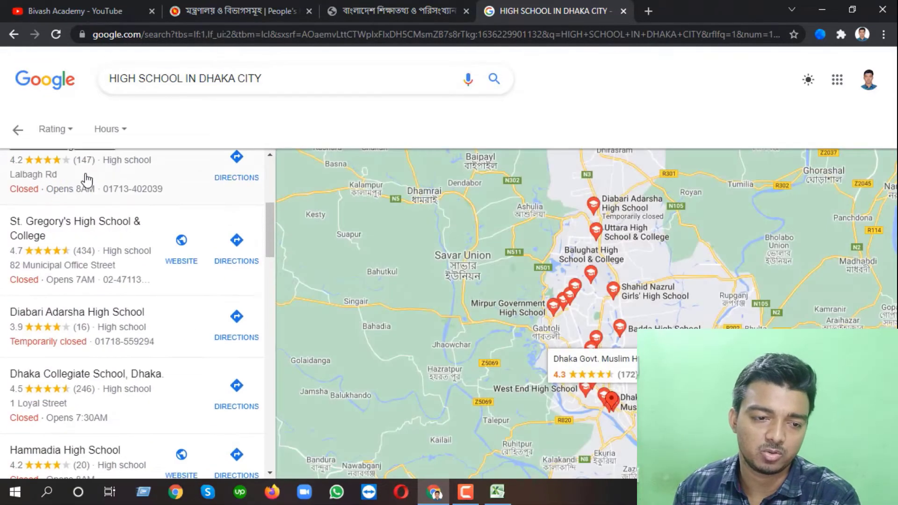
scroll(107, 229, up, 8)
scroll(107, 229, up, 5)
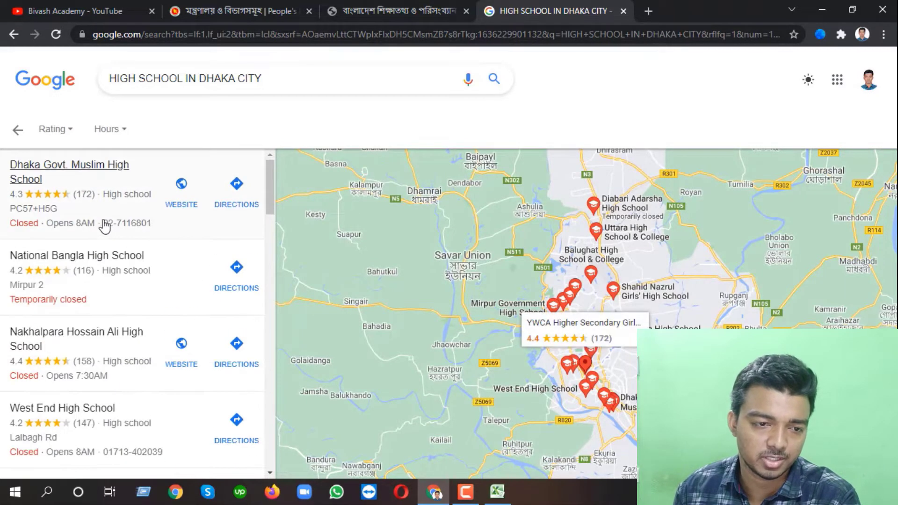
Open the Dhaka Govt. Muslim High School listing and copy the school's name from its details
click(70, 172)
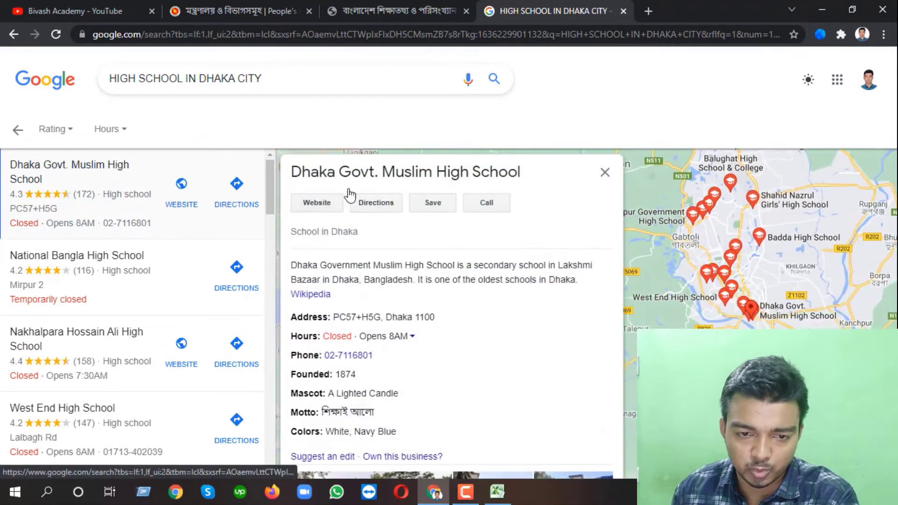
drag(293, 172, 510, 176)
right_click(510, 176)
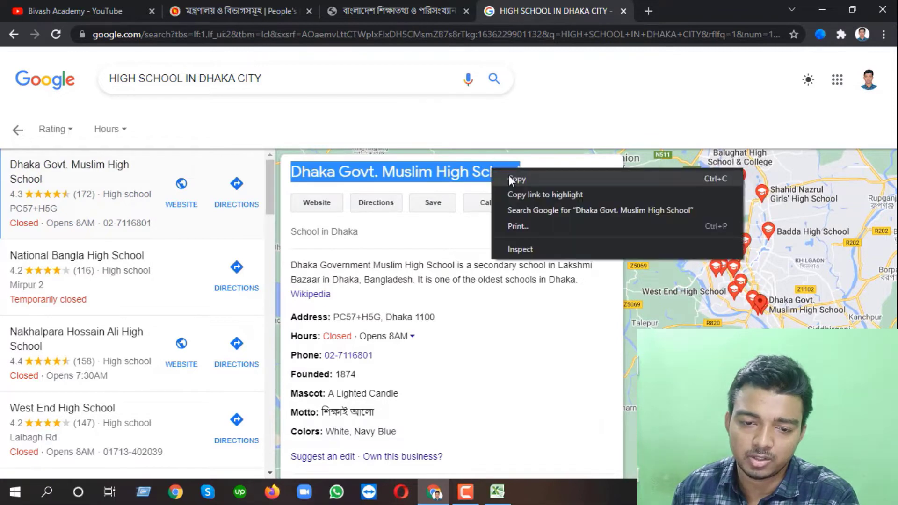
click(519, 178)
Review the school's details, highlighting its address, and open the St. Gregory's High School & College listing
click(330, 307)
scroll(394, 336, down, 4)
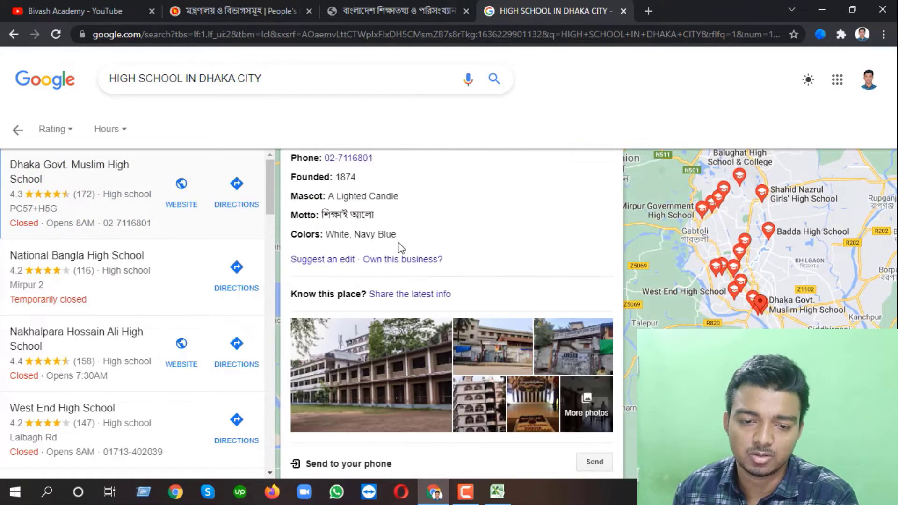
scroll(400, 248, up, 4)
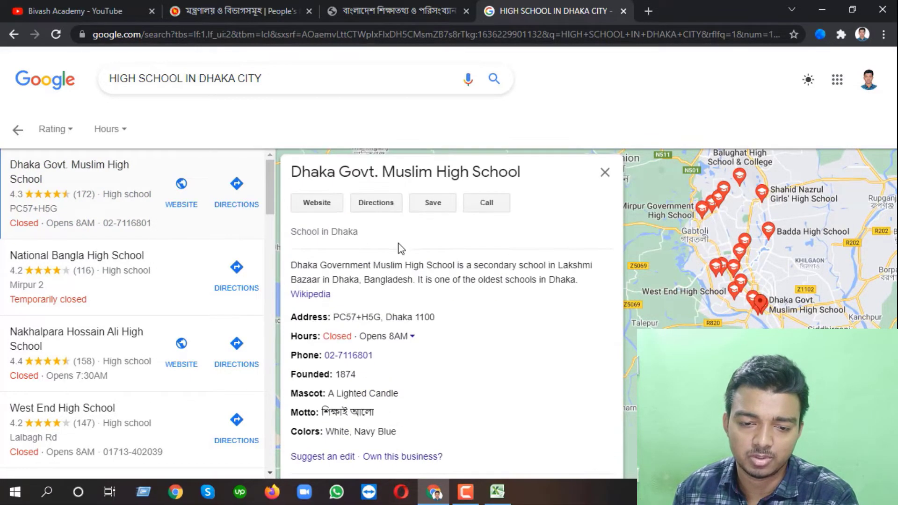
triple_click(395, 314)
scroll(147, 253, down, 4)
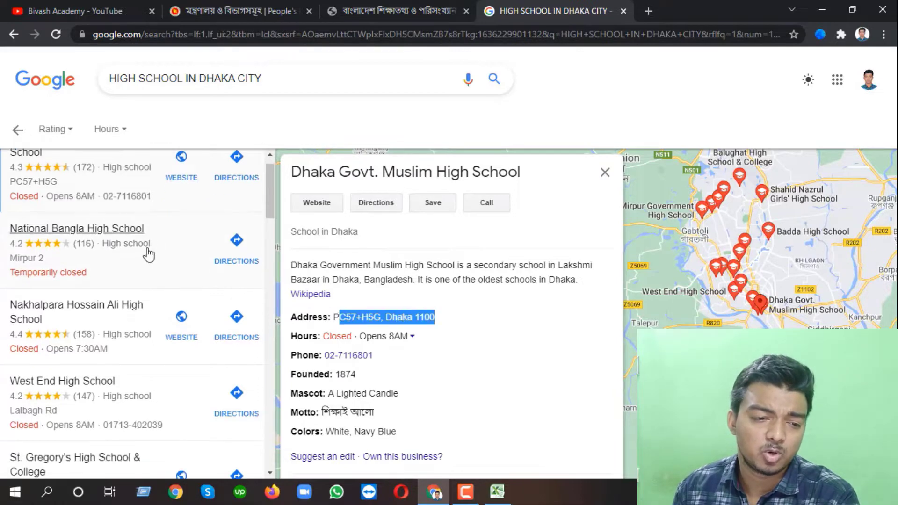
click(93, 286)
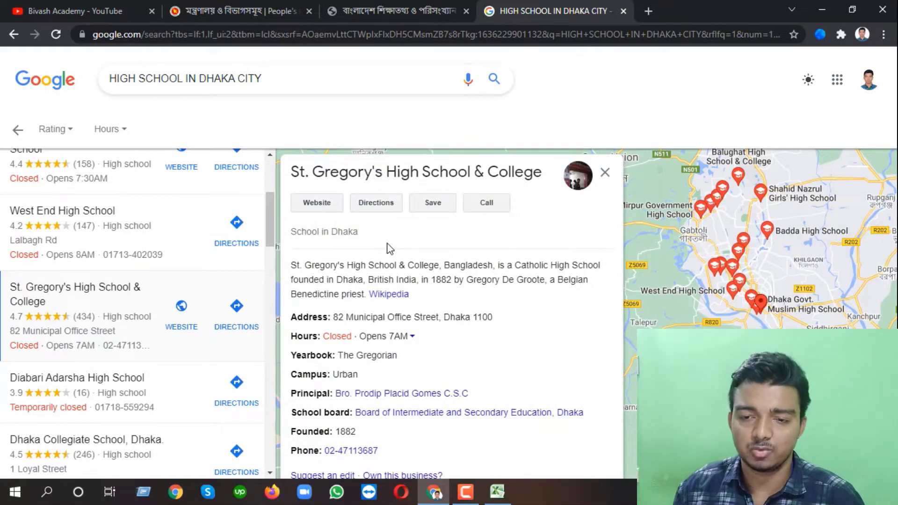
Switch to Excel and look over the first rows of the school list
click(497, 492)
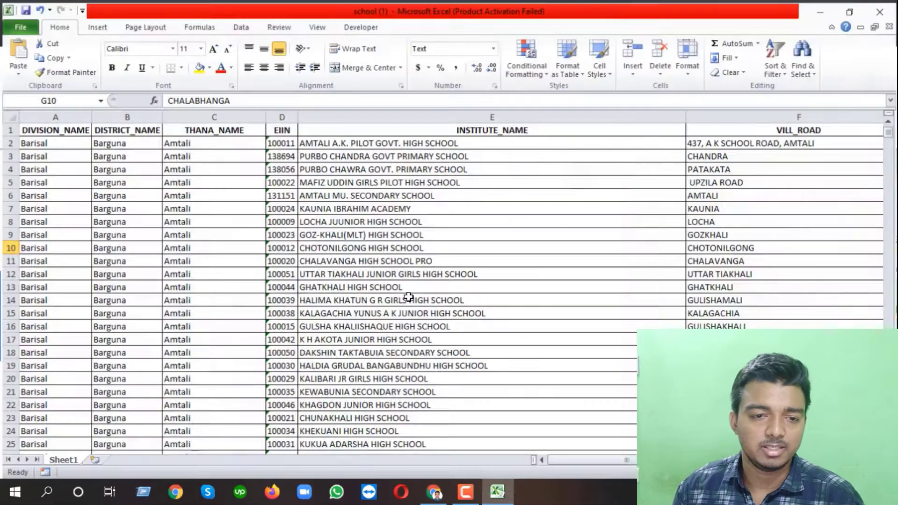
scroll(218, 223, down, 3)
scroll(219, 222, up, 3)
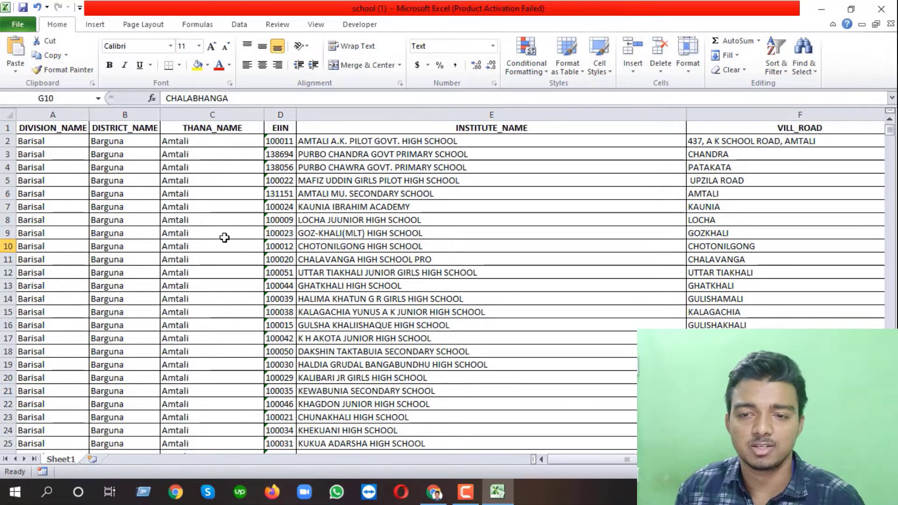
scroll(227, 236, down, 3)
scroll(227, 236, up, 3)
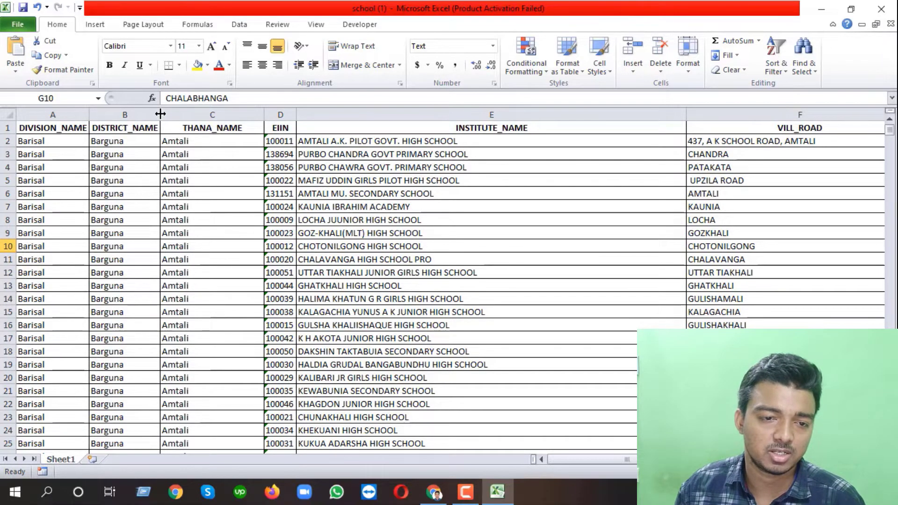
Highlight the DISTRICT_NAME, DIVISION_NAME and THANA_NAME columns one at a time to review how the schools are grouped
click(87, 154)
click(117, 115)
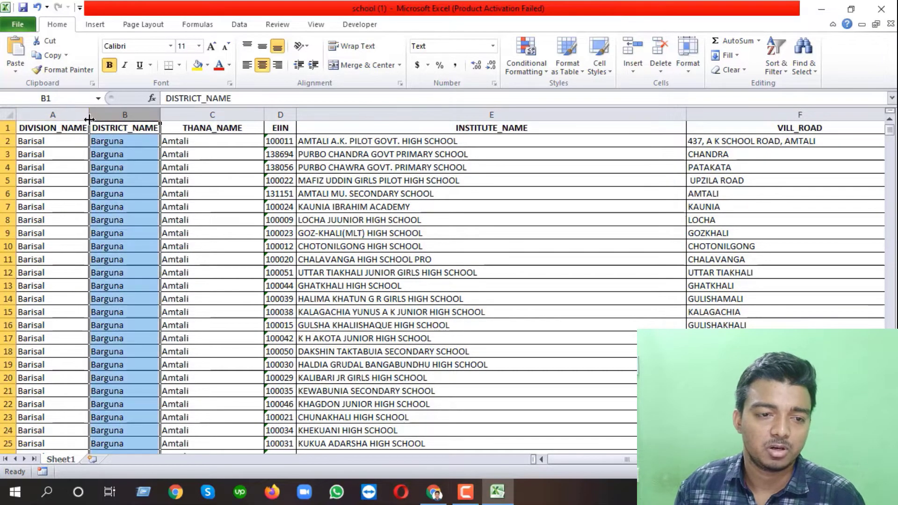
click(44, 113)
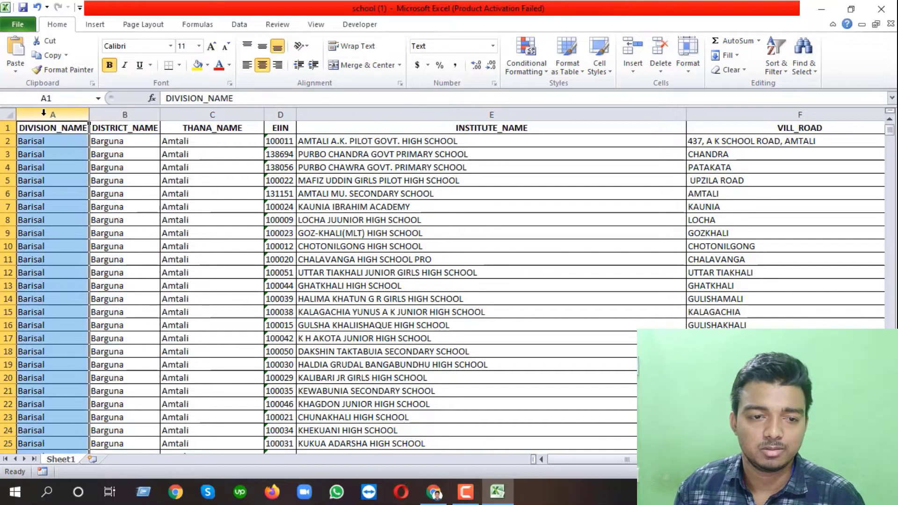
click(124, 114)
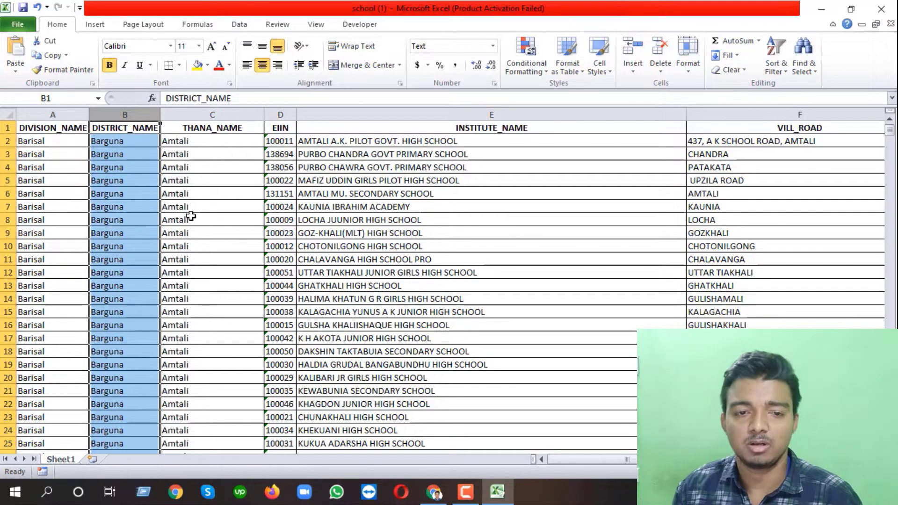
click(231, 123)
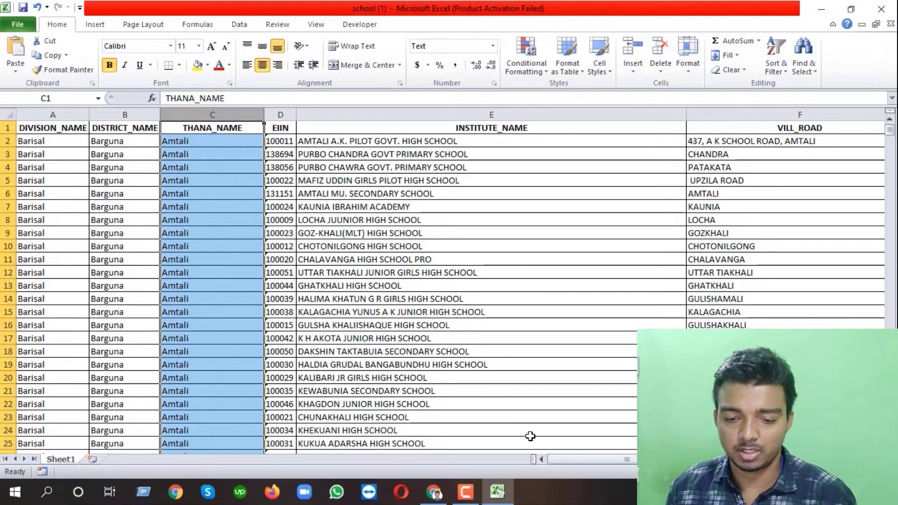
Switch to Chrome and search Google in a new tab for "list of thana in dhaka city"
click(433, 492)
key(ctrl+t)
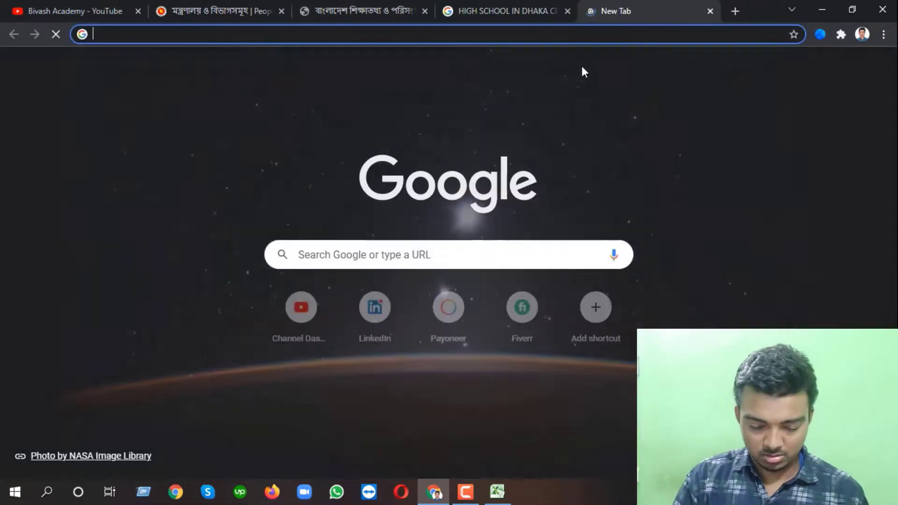
text(LIST)
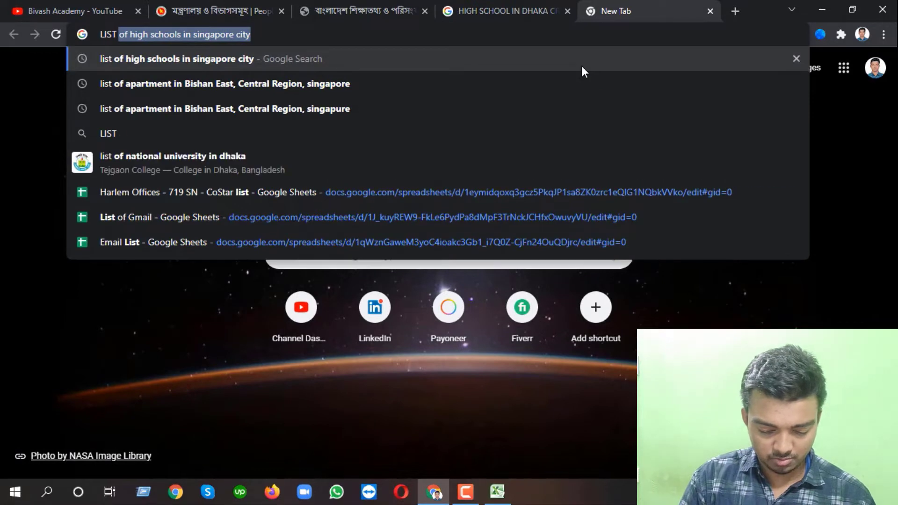
text( OF THA)
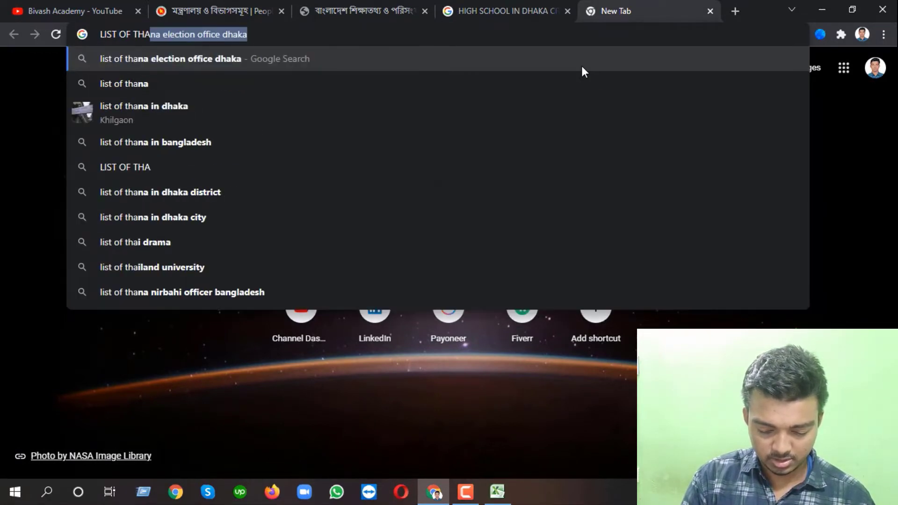
text(NA IN D)
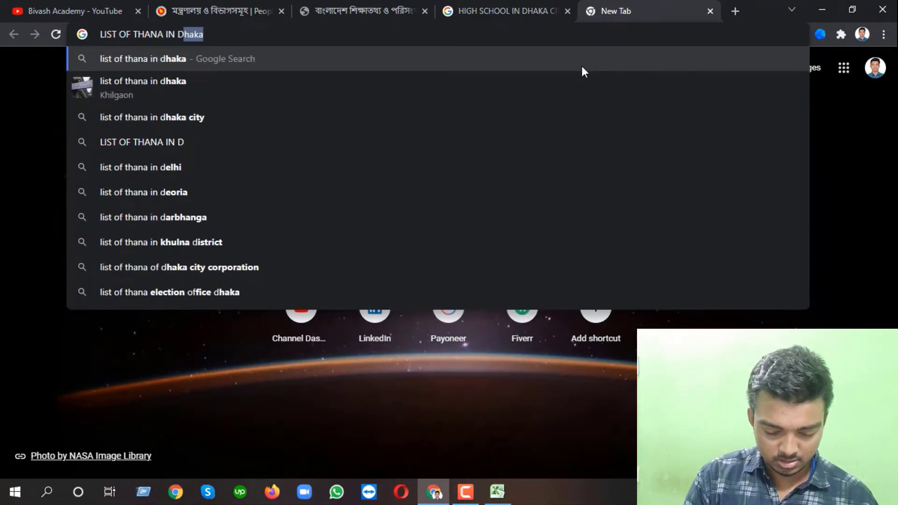
text(HAKA )
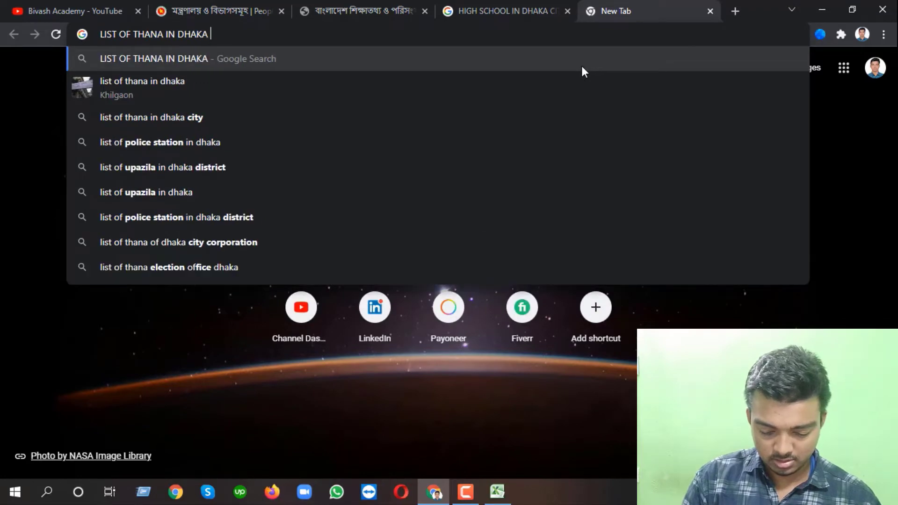
text(CIT)
key(Return)
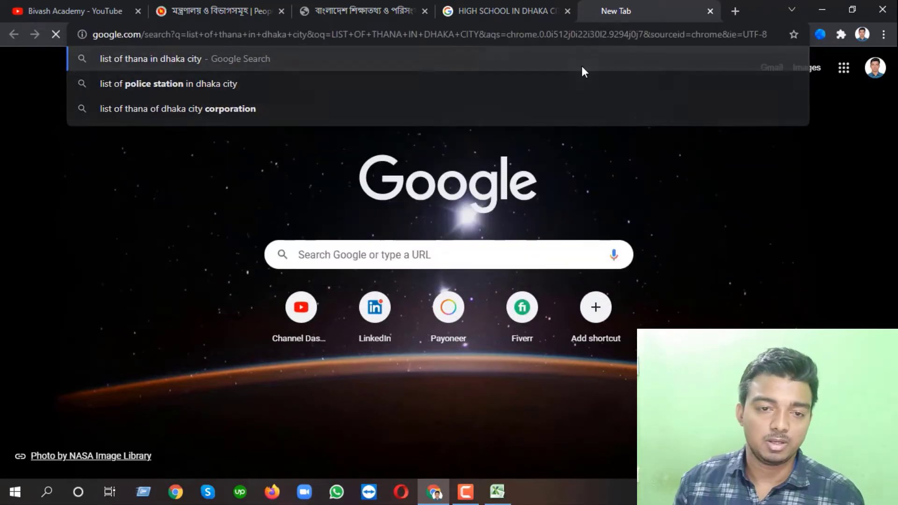
Open the Banglapedia Dhaka District result and examine its Metropolitan Thana table
scroll(363, 201, down, 4)
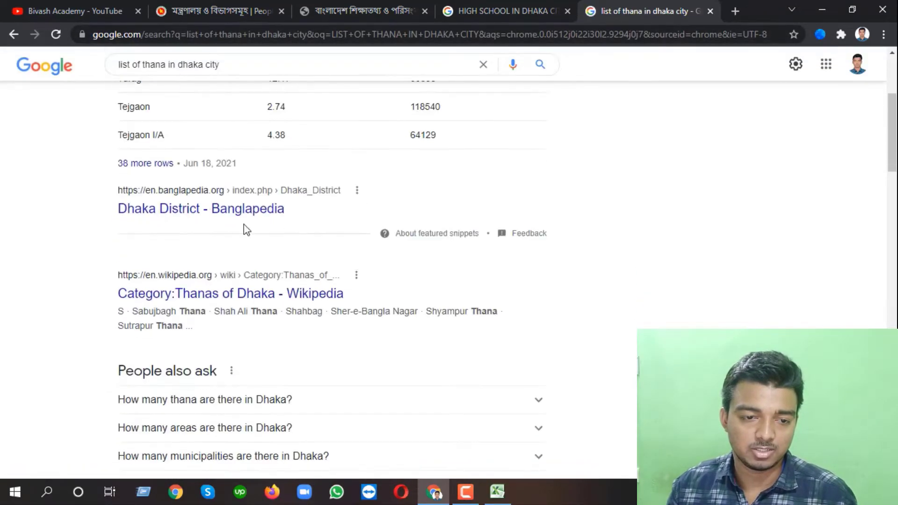
click(205, 213)
scroll(228, 205, down, 4)
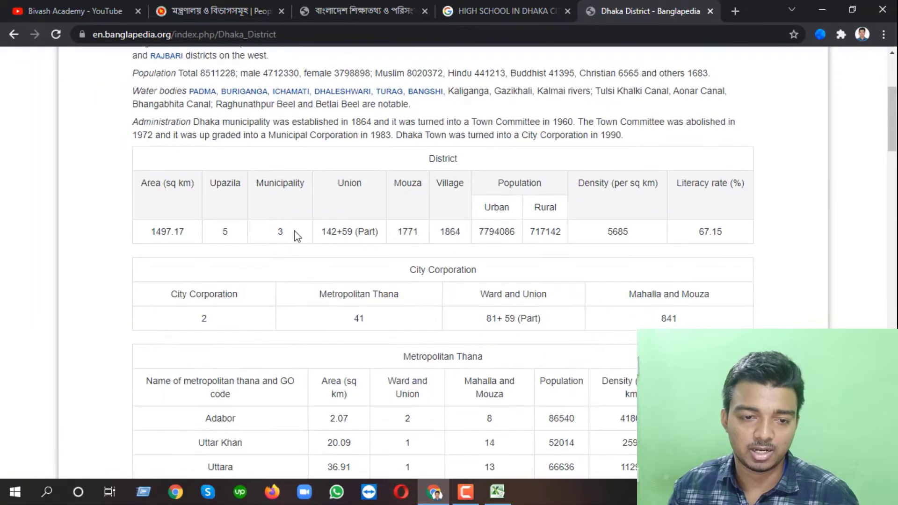
scroll(300, 206, up, 4)
scroll(378, 211, down, 15)
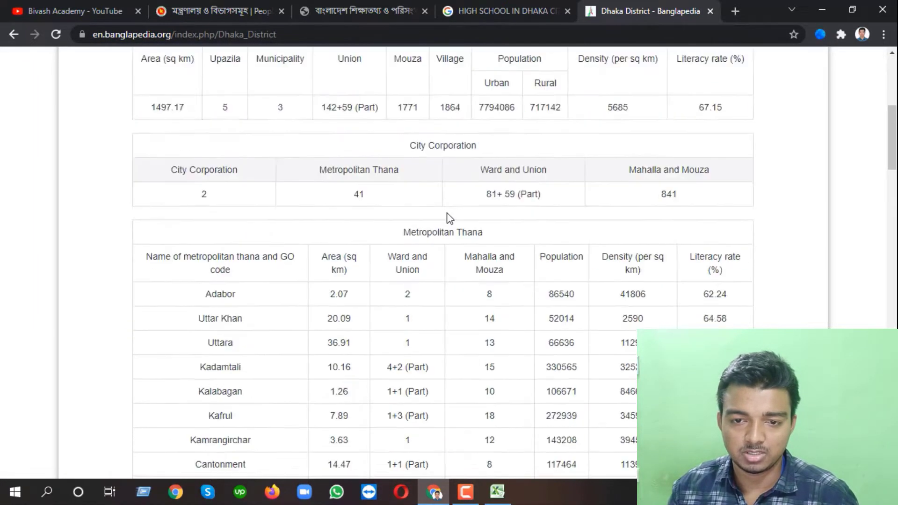
scroll(438, 217, up, 3)
scroll(213, 208, up, 3)
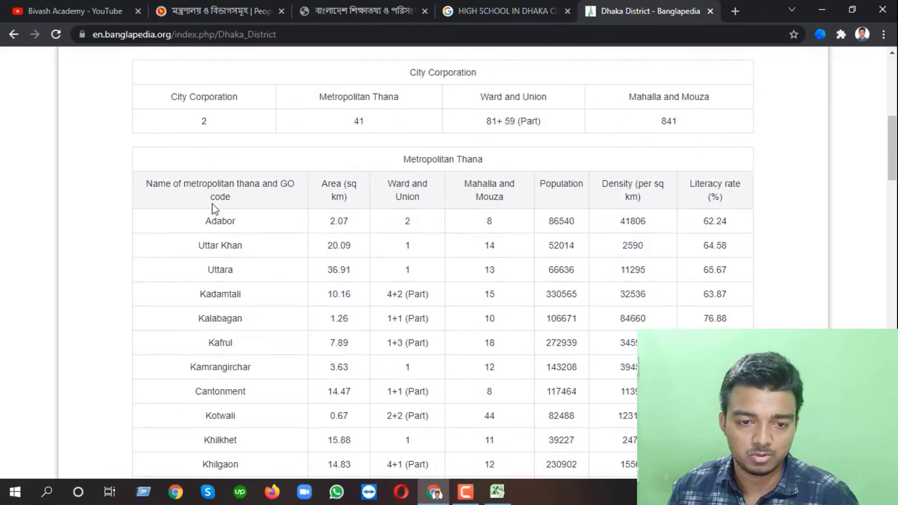
scroll(468, 198, down, 14)
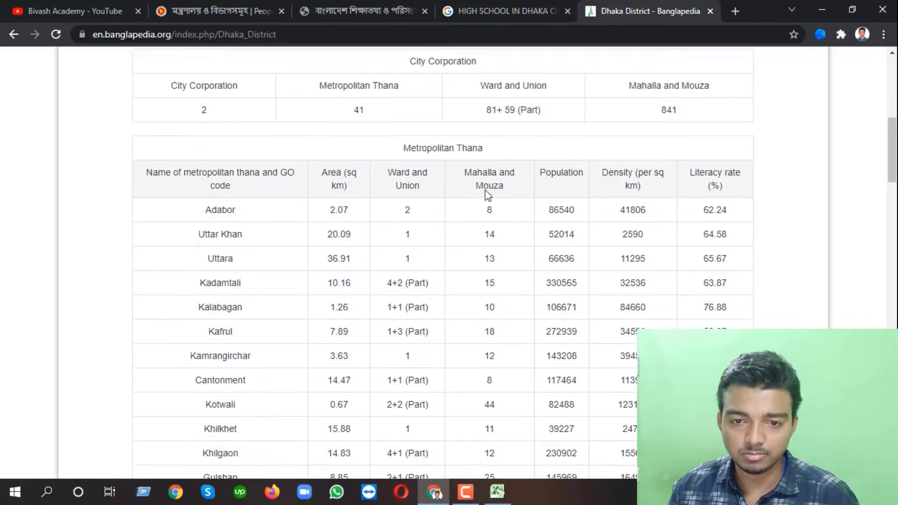
scroll(362, 191, up, 7)
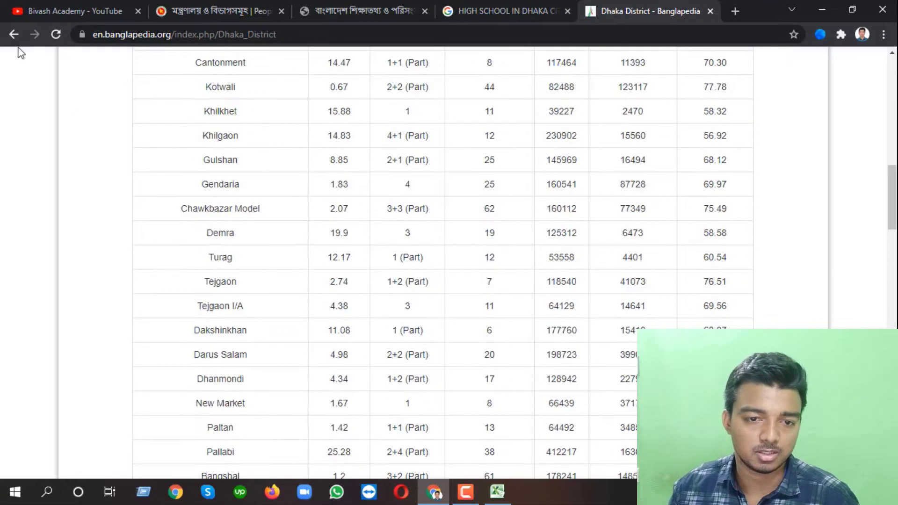
Return to the search results, open Wikipedia's Category:Thanas of Dhaka page and examine its list of thanas
click(14, 34)
scroll(296, 201, down, 1)
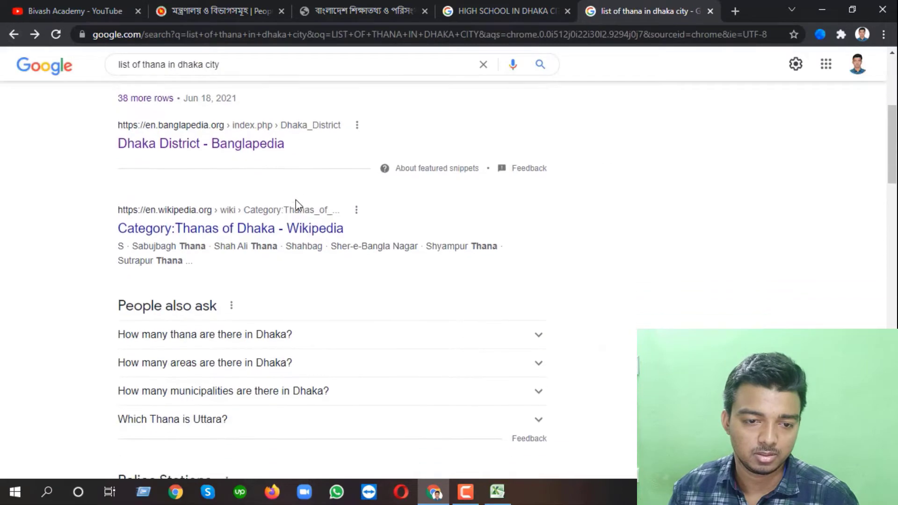
click(229, 229)
scroll(335, 219, down, 5)
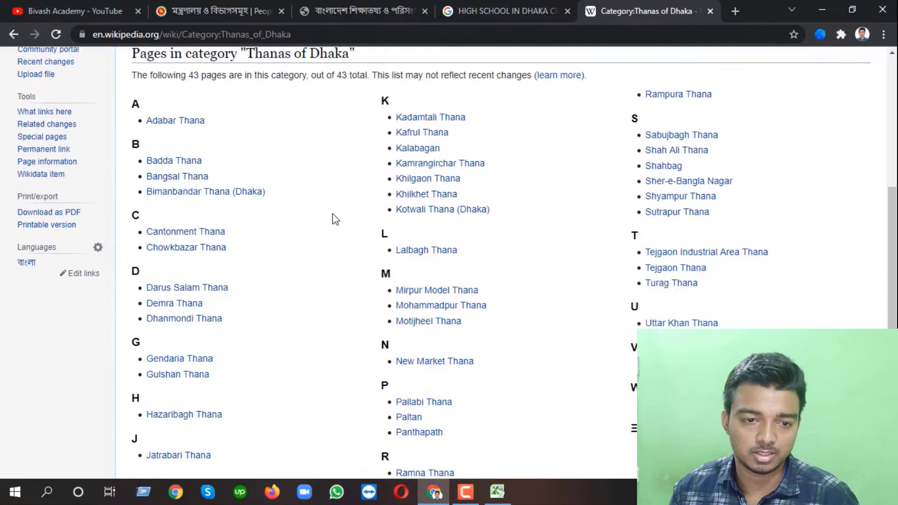
scroll(335, 219, up, 1)
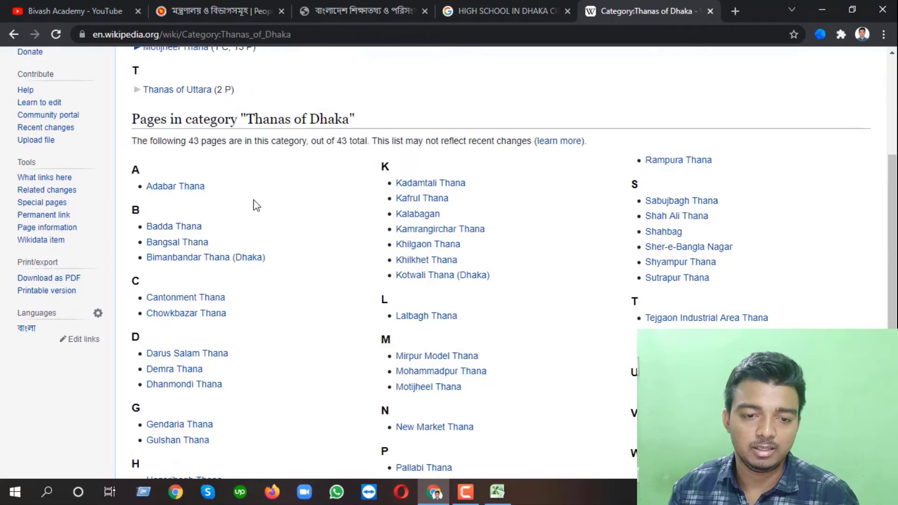
scroll(256, 205, up, 2)
scroll(311, 203, down, 7)
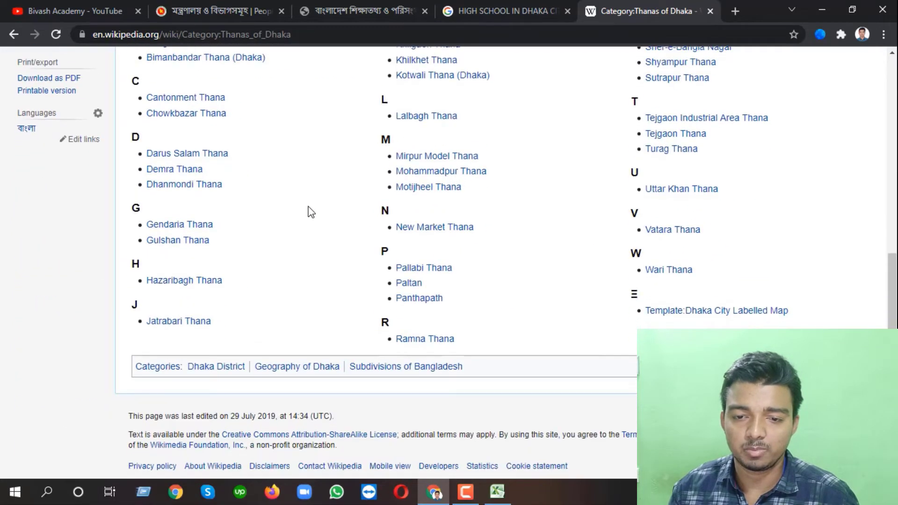
scroll(515, 215, up, 4)
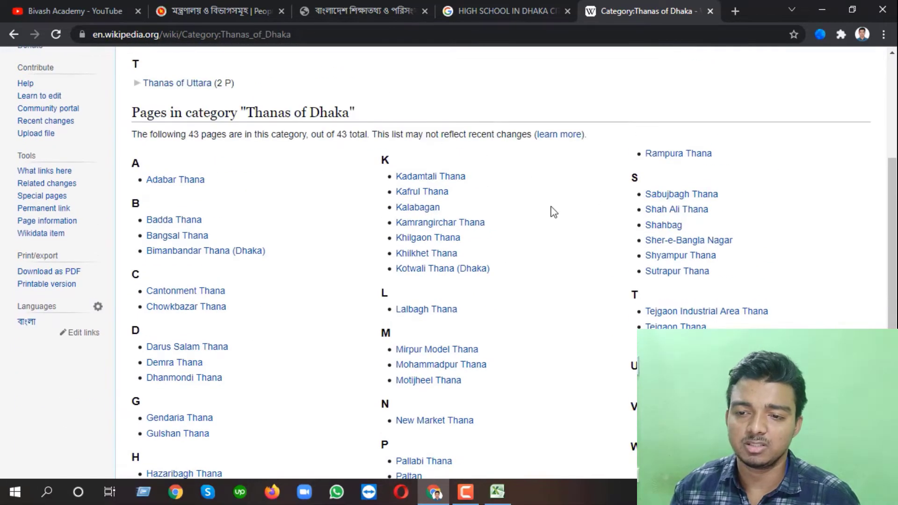
scroll(247, 229, up, 4)
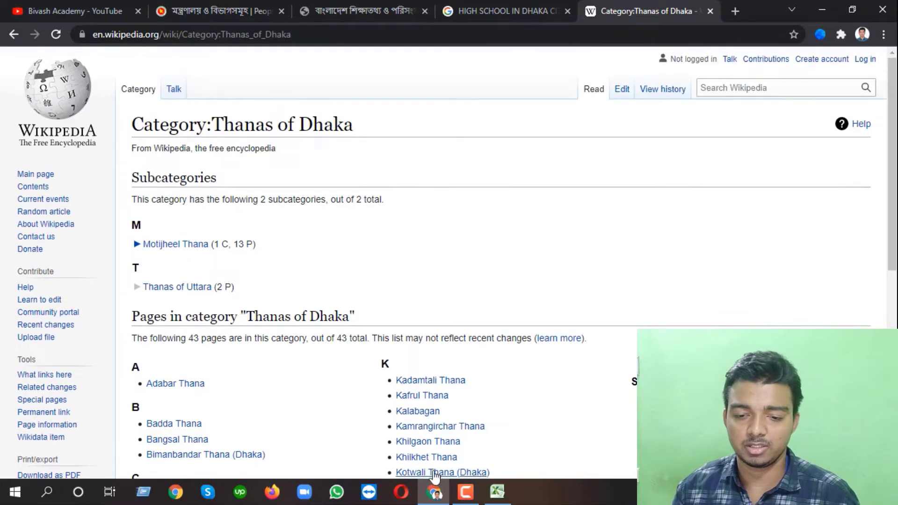
Switch to the school workbook in Excel and examine its rows and columns from DIVISION_NAME through MOBILE
click(509, 494)
click(118, 197)
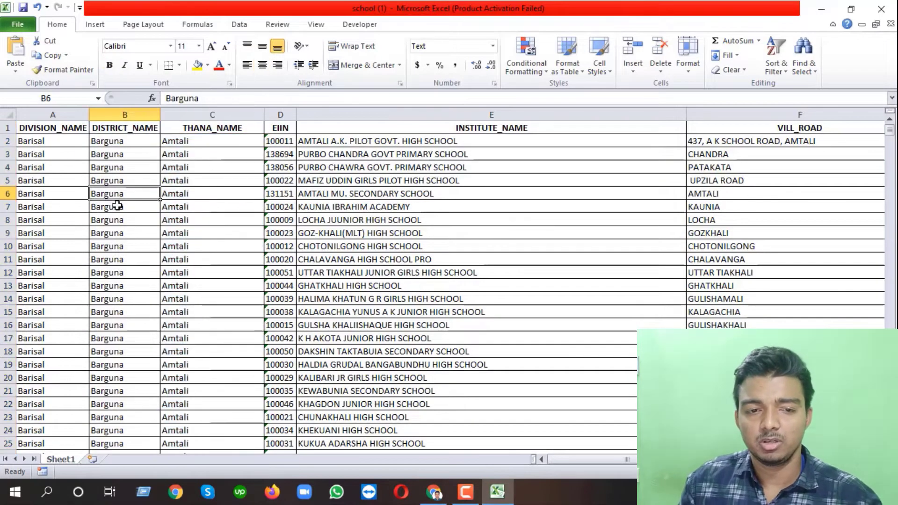
scroll(321, 208, down, 4)
scroll(327, 219, up, 4)
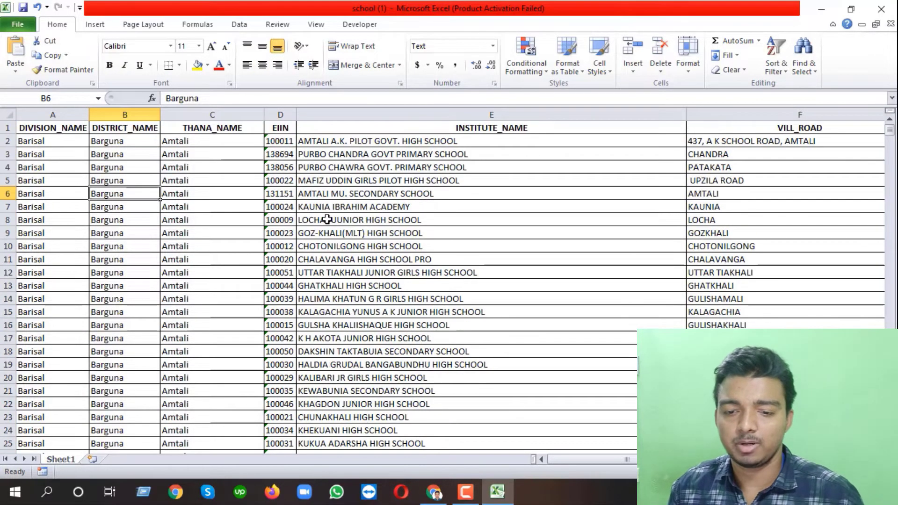
drag(570, 459, 655, 460)
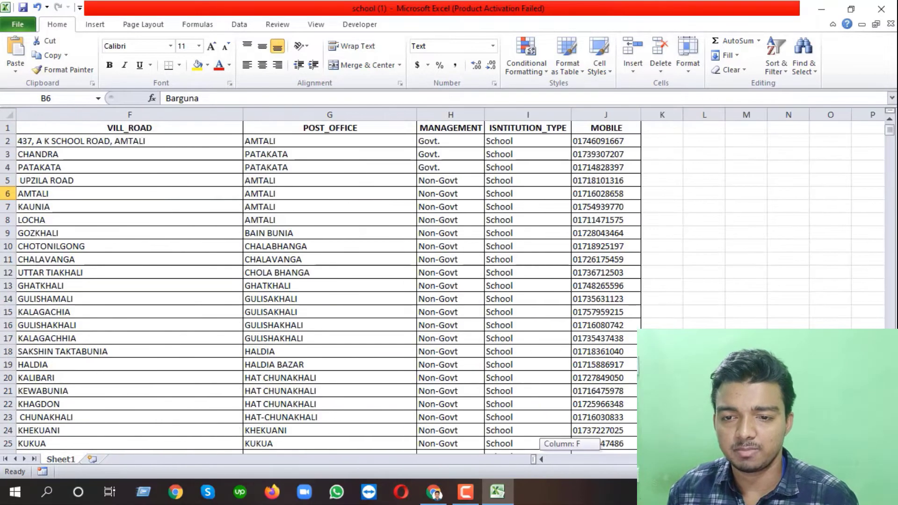
scroll(626, 249, down, 6)
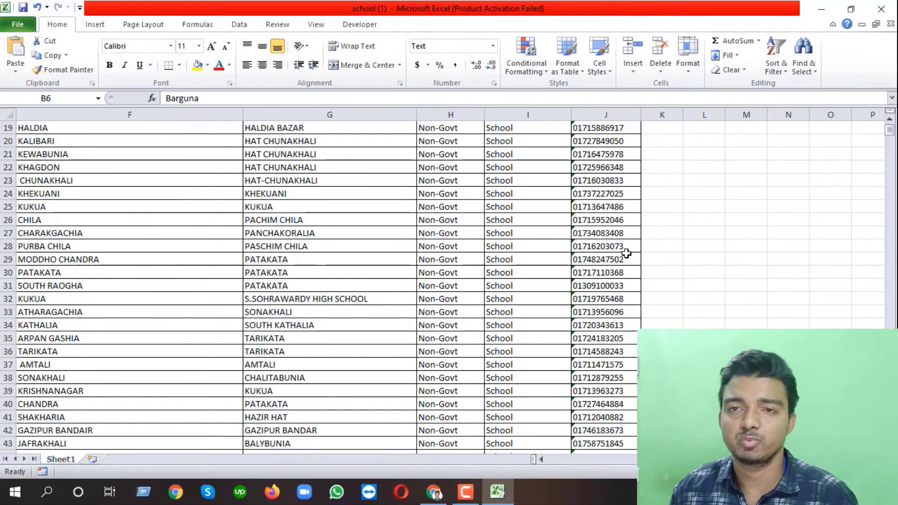
scroll(561, 257, up, 6)
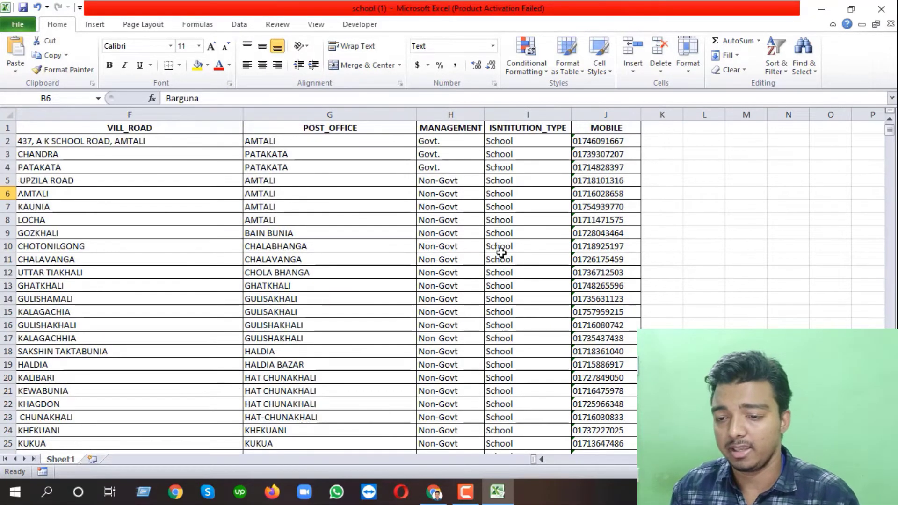
scroll(399, 436, left, 3)
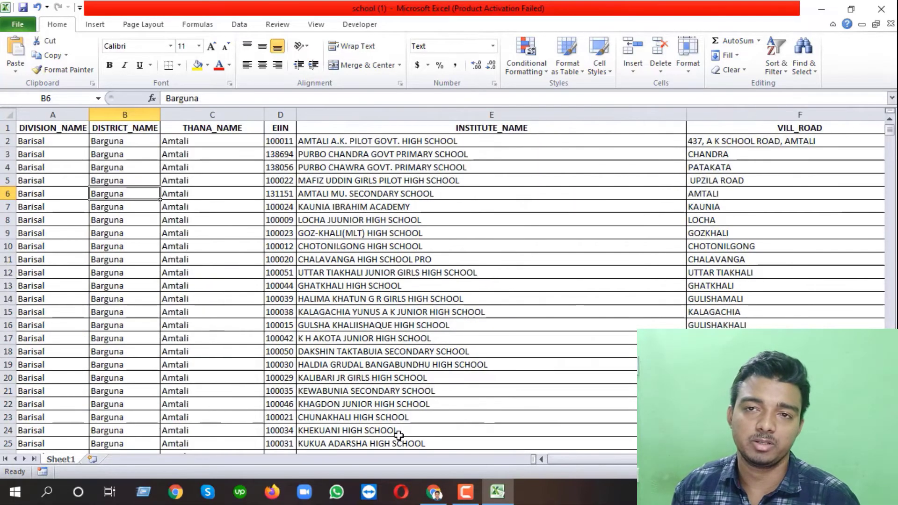
Sort the school list by THANA_NAME from A to Z
click(114, 130)
click(172, 130)
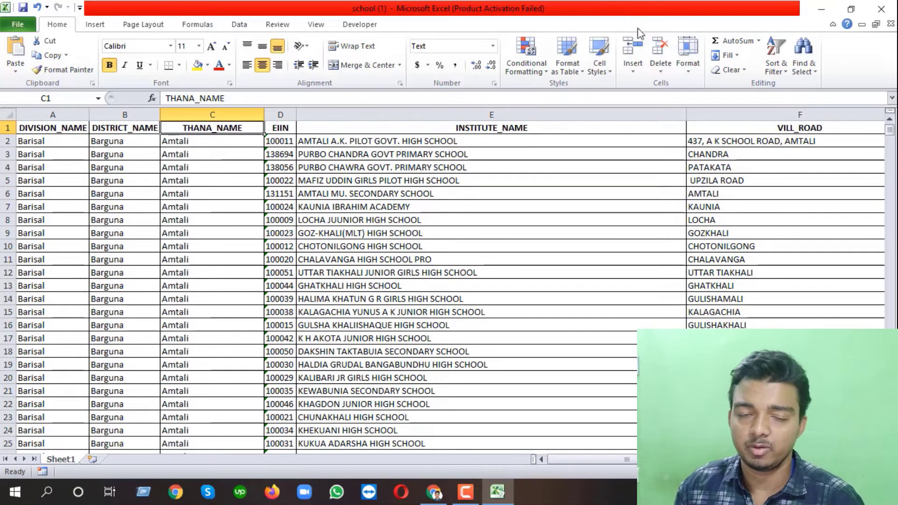
click(776, 56)
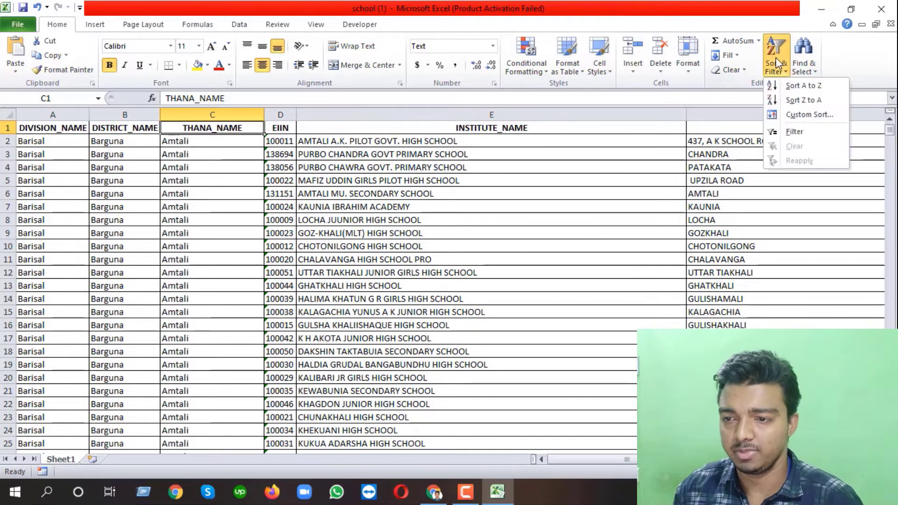
click(803, 86)
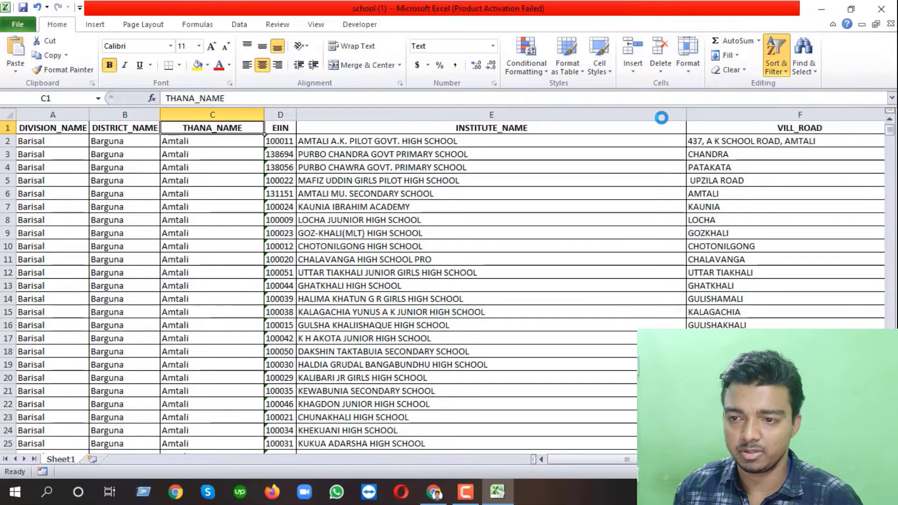
click(315, 220)
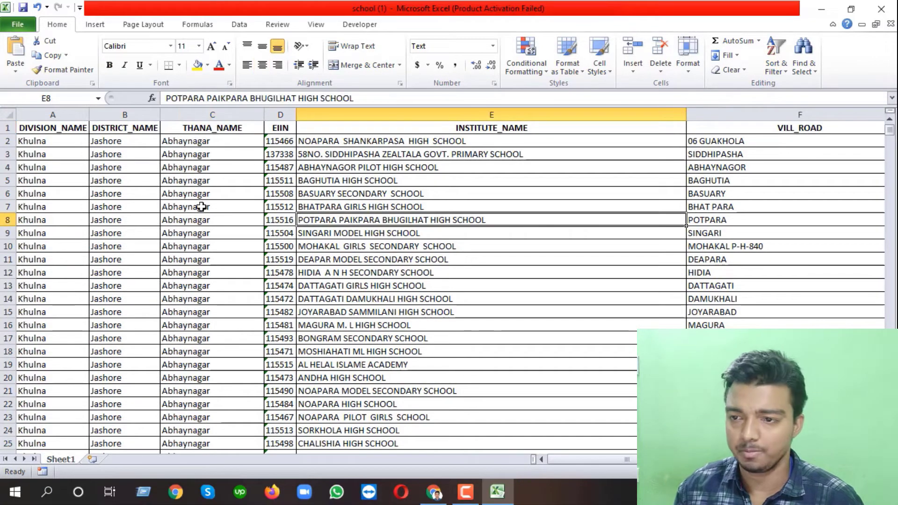
Add filters to the header row from DIVISION_NAME through MOBILE
click(67, 130)
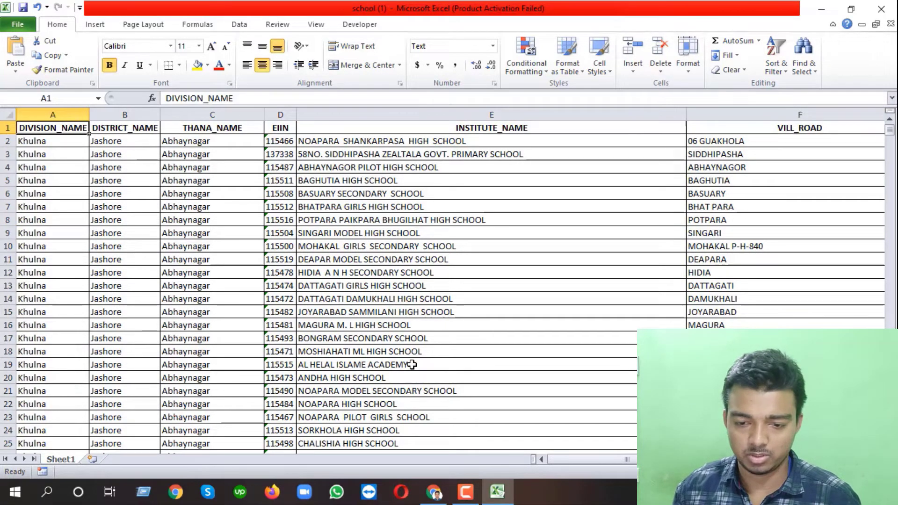
drag(574, 459, 591, 460)
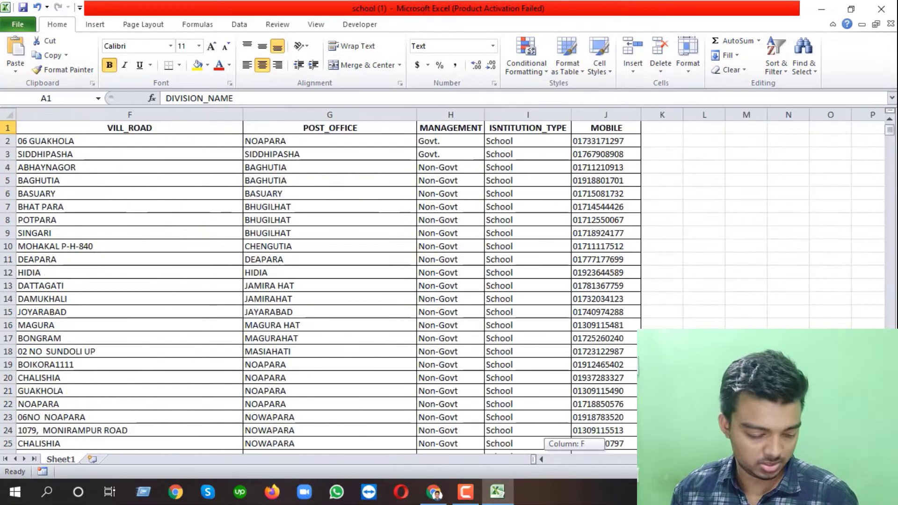
shift+click(608, 128)
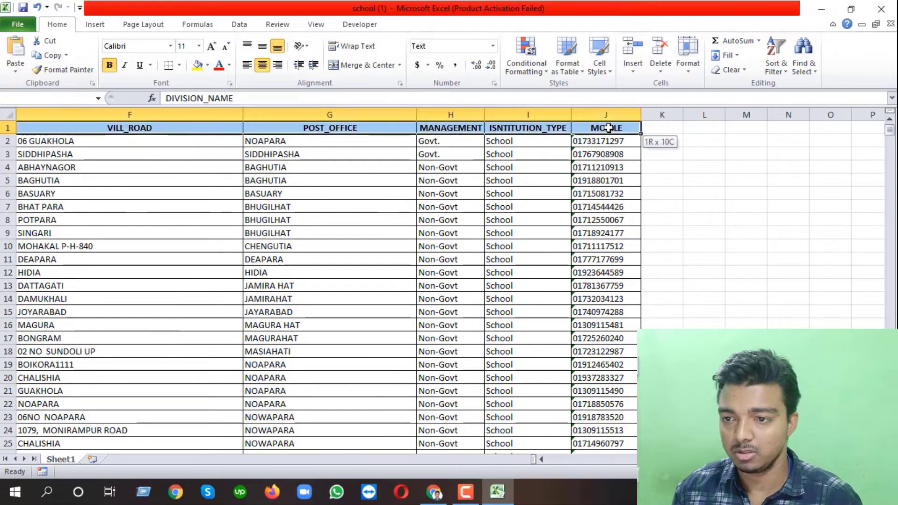
click(774, 52)
click(798, 132)
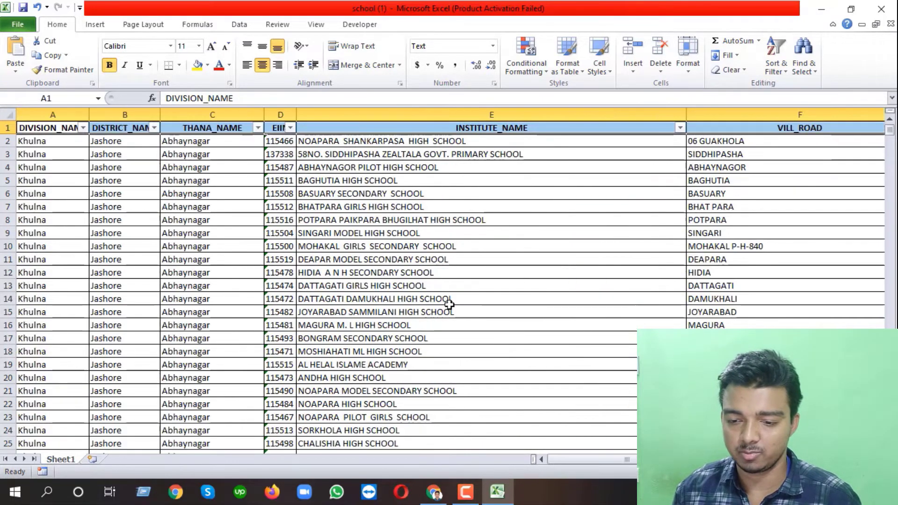
click(155, 233)
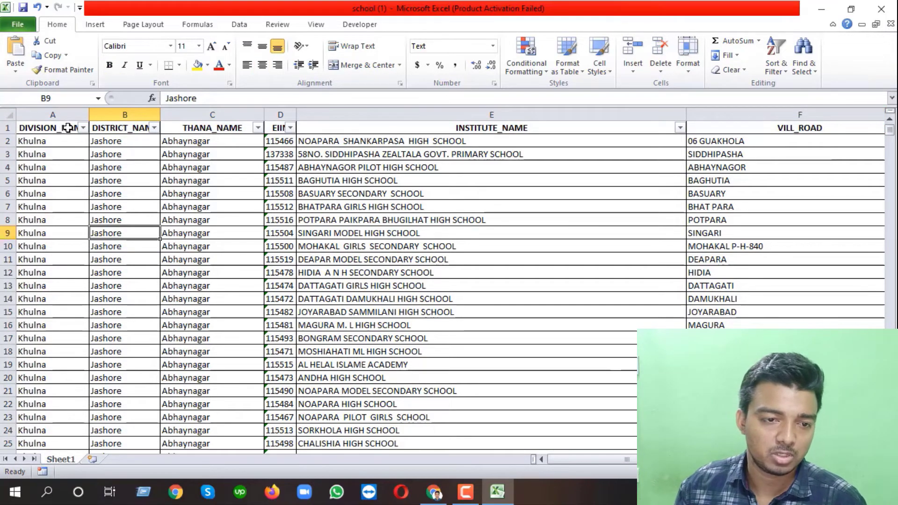
Filter the DIVISION_NAME column so that only Dhaka is selected, and look over the filtered rows
click(83, 128)
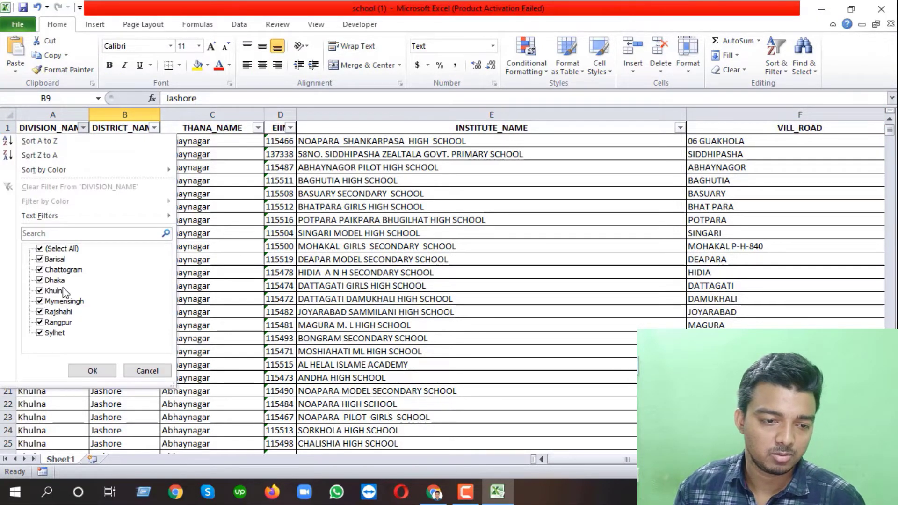
click(40, 249)
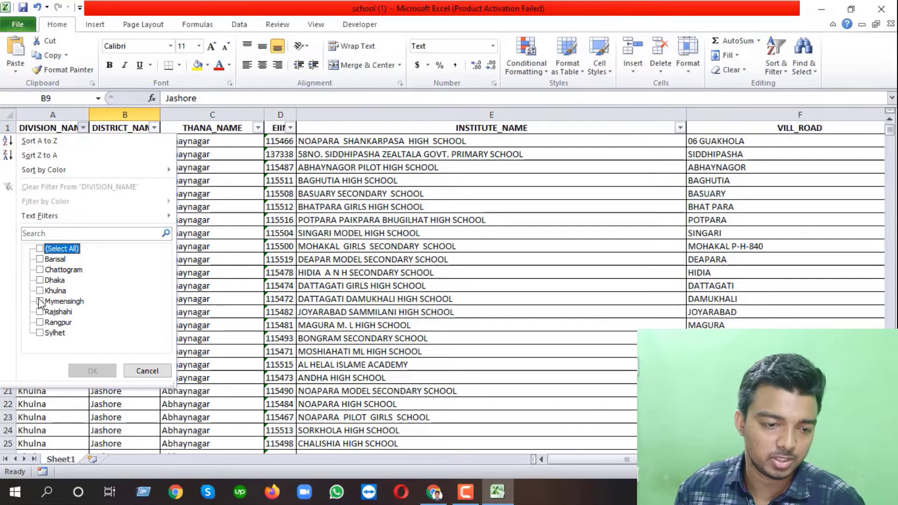
click(40, 281)
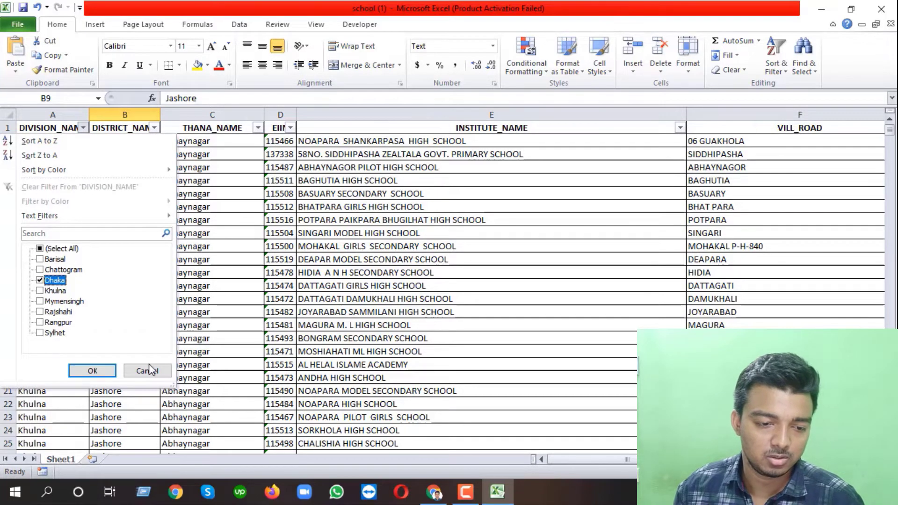
click(93, 371)
click(229, 276)
scroll(80, 241, down, 4)
scroll(82, 242, up, 4)
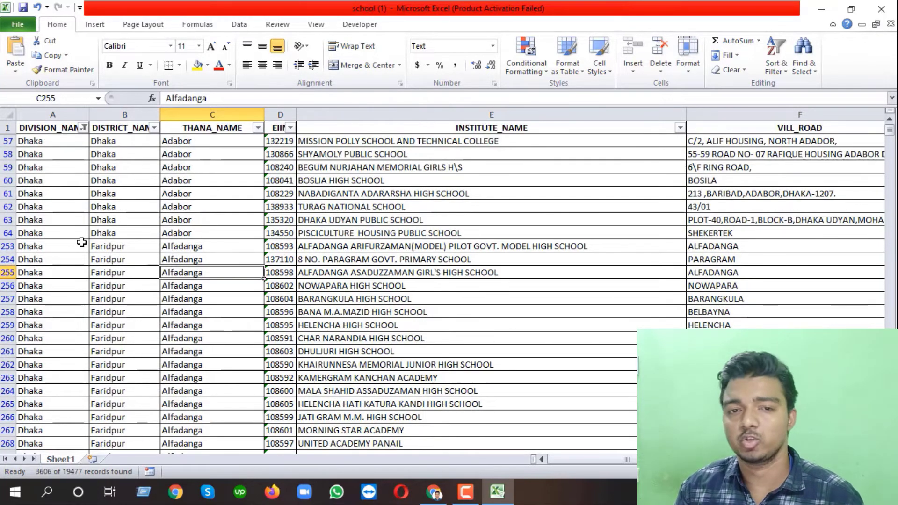
Widen the DISTRICT_NAME column slightly and filter it so that only Dhaka is selected
drag(160, 115, 174, 115)
click(129, 180)
click(114, 155)
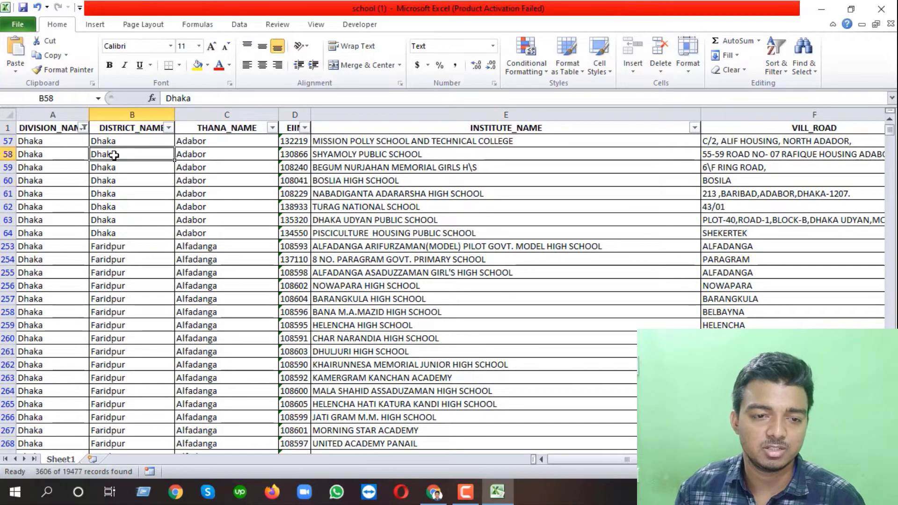
click(169, 128)
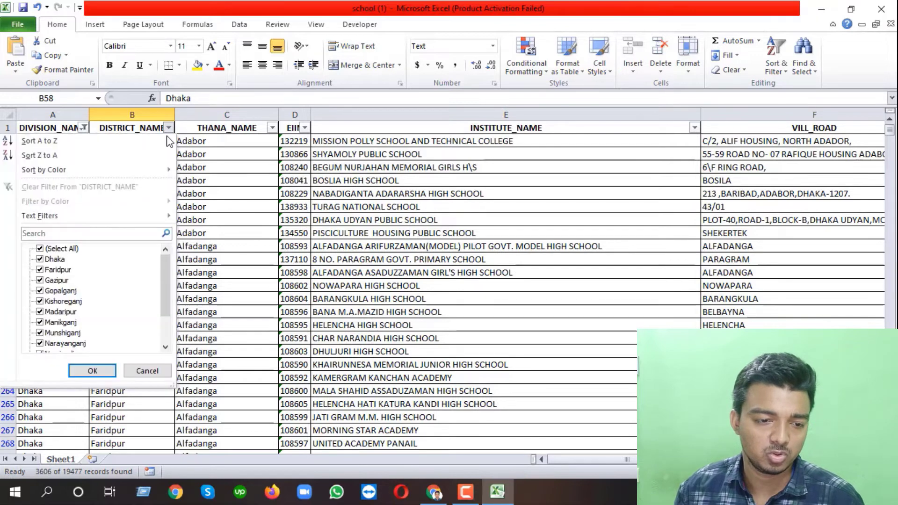
click(41, 249)
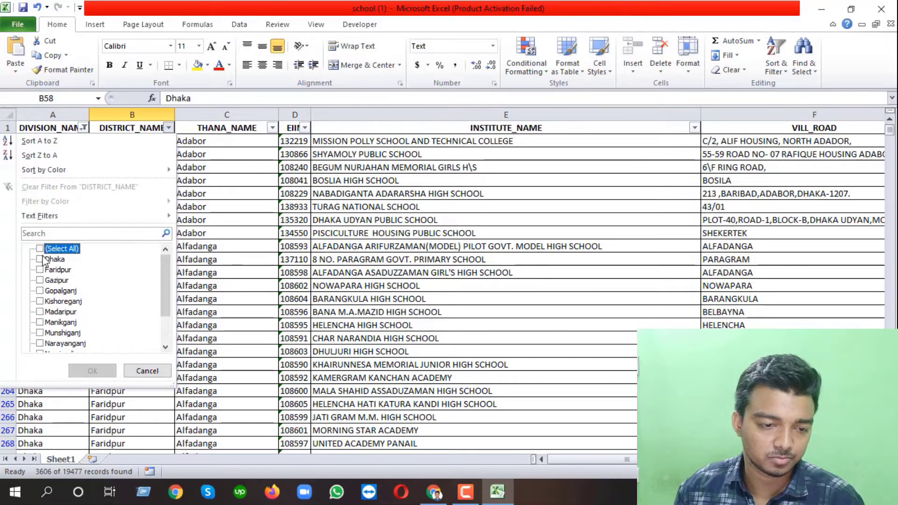
click(41, 259)
click(93, 371)
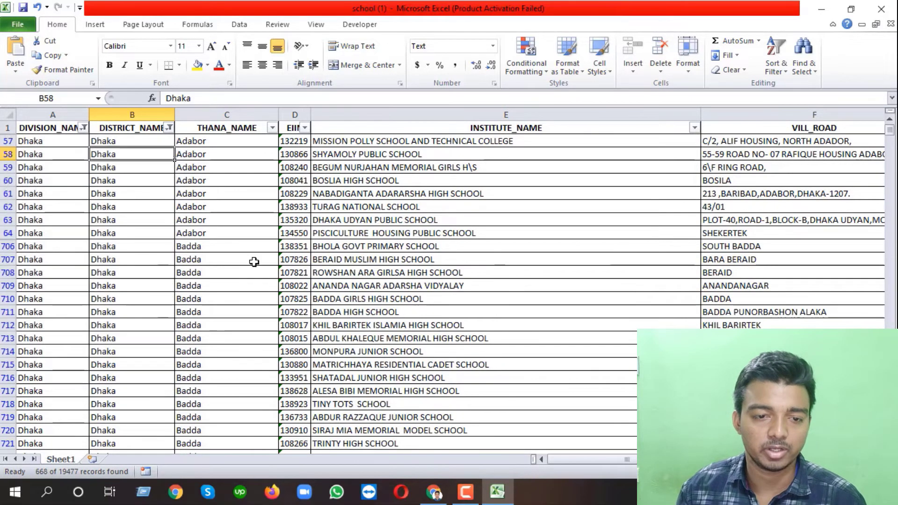
click(253, 260)
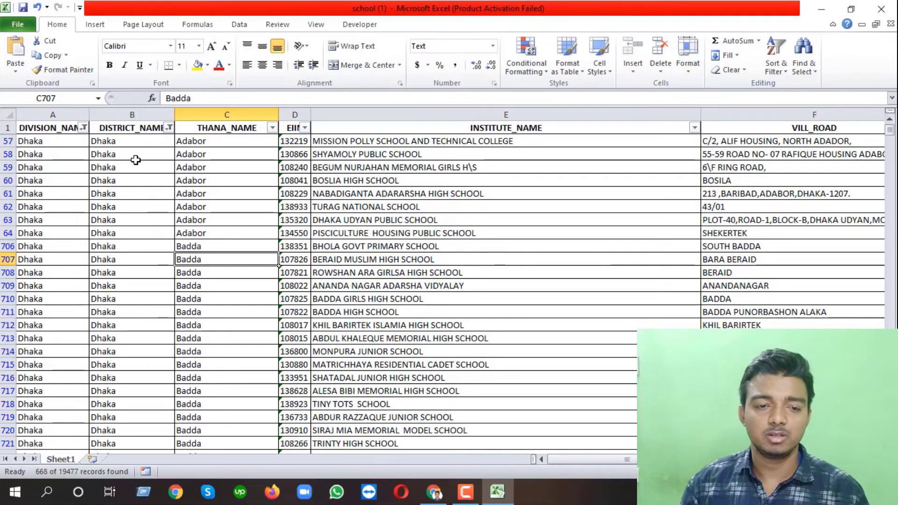
Examine the filtered Dhaka district schools and their thanas down to the last row of the list
scroll(150, 189, down, 4)
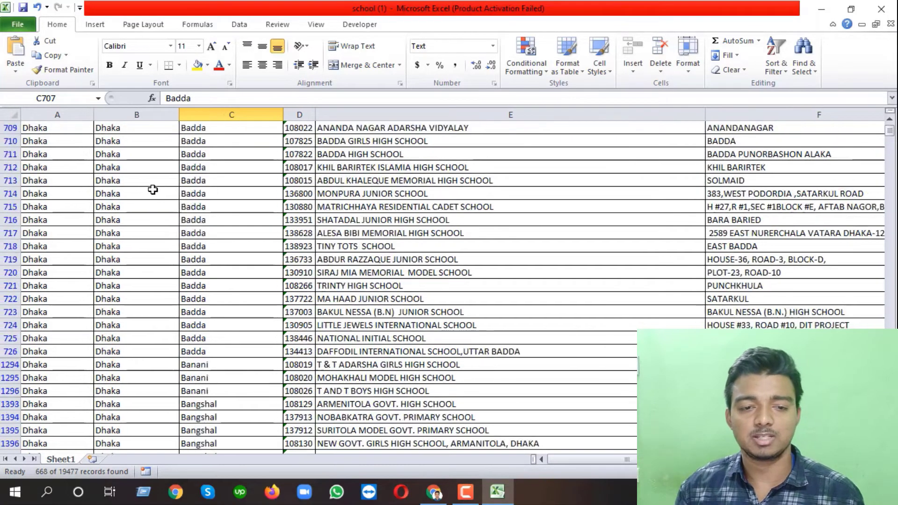
scroll(167, 223, up, 4)
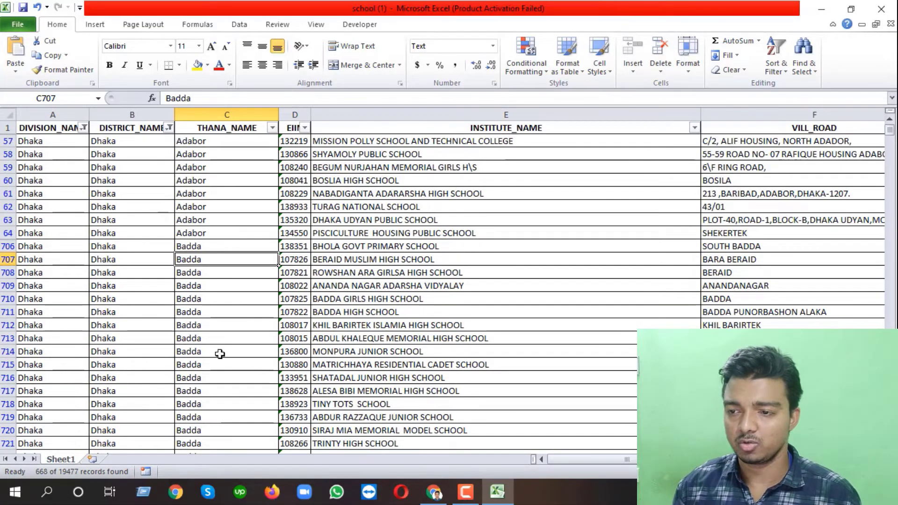
scroll(220, 353, down, 5)
drag(890, 122, 893, 421)
scroll(390, 347, down, 3)
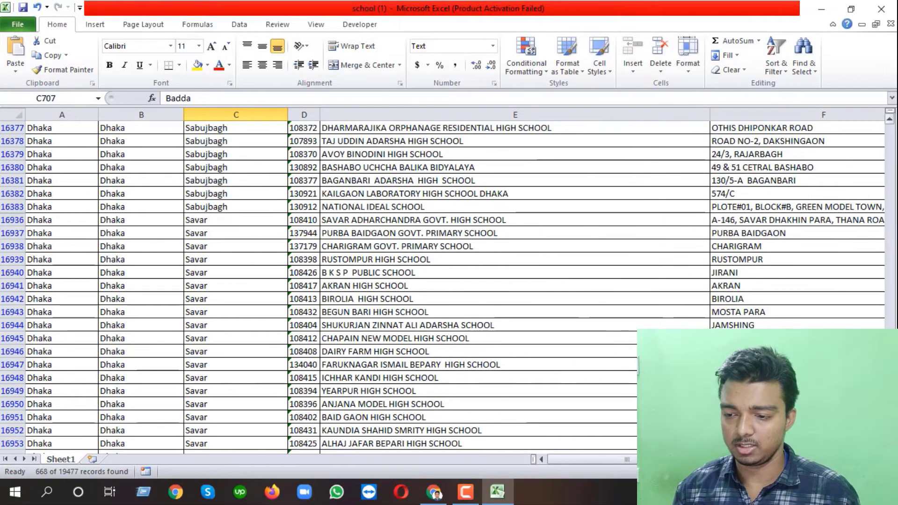
scroll(81, 358, down, 10)
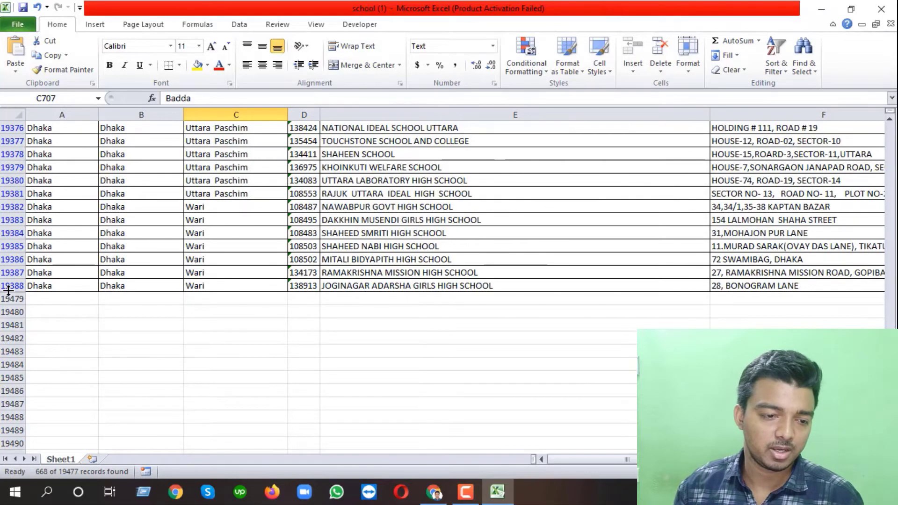
scroll(70, 264, up, 10)
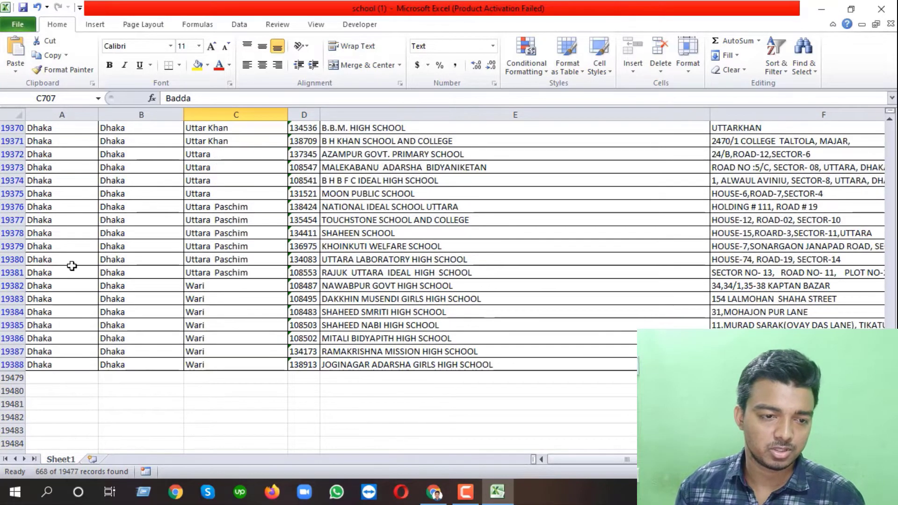
scroll(636, 292, up, 2)
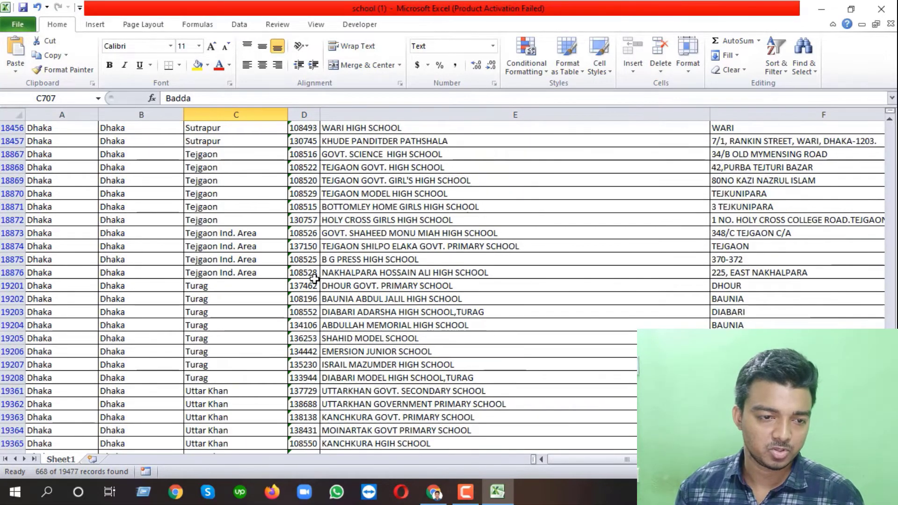
scroll(229, 281, down, 12)
Copy the filtered DIVISION_NAME cells between A57 and A19388 and paste them into column A of a new worksheet
click(59, 248)
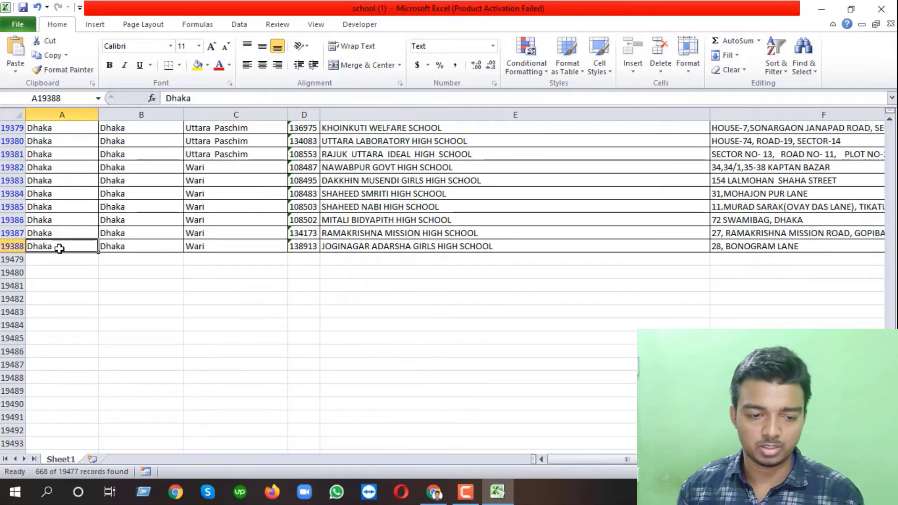
drag(890, 447, 886, 94)
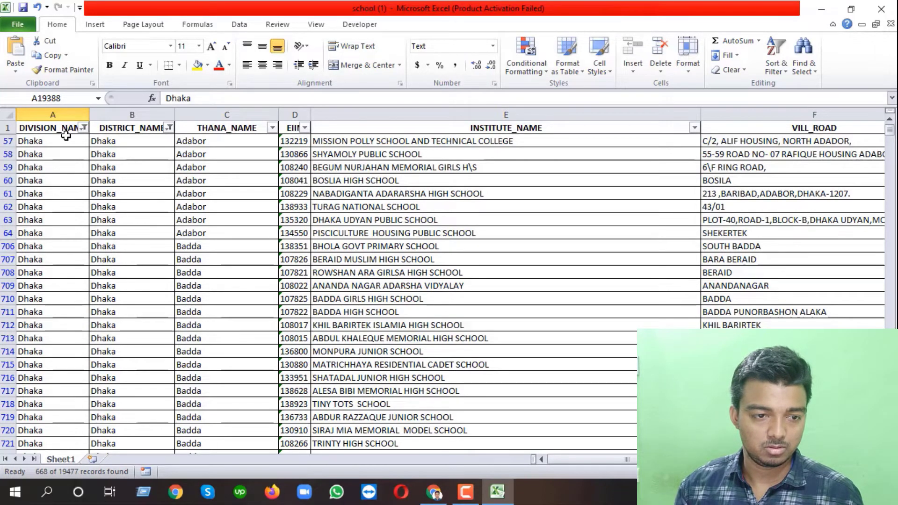
shift+click(50, 141)
right_click(55, 141)
click(84, 164)
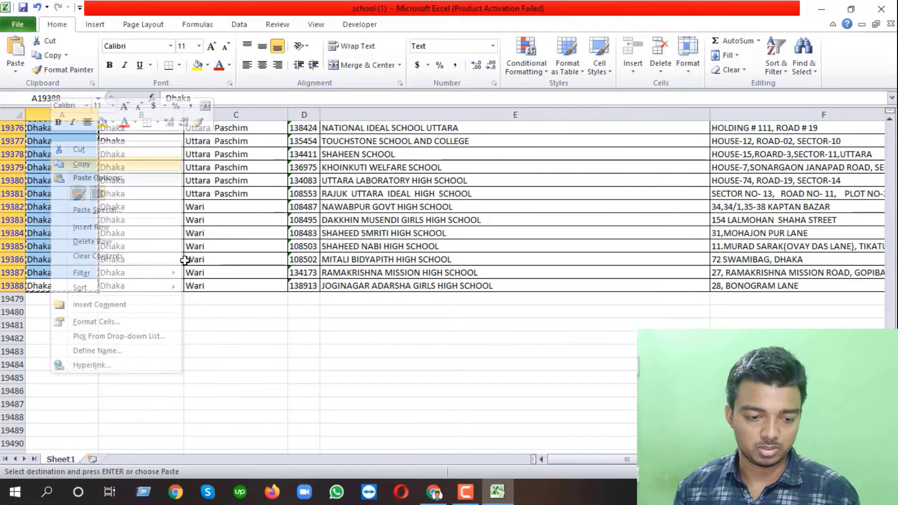
click(93, 459)
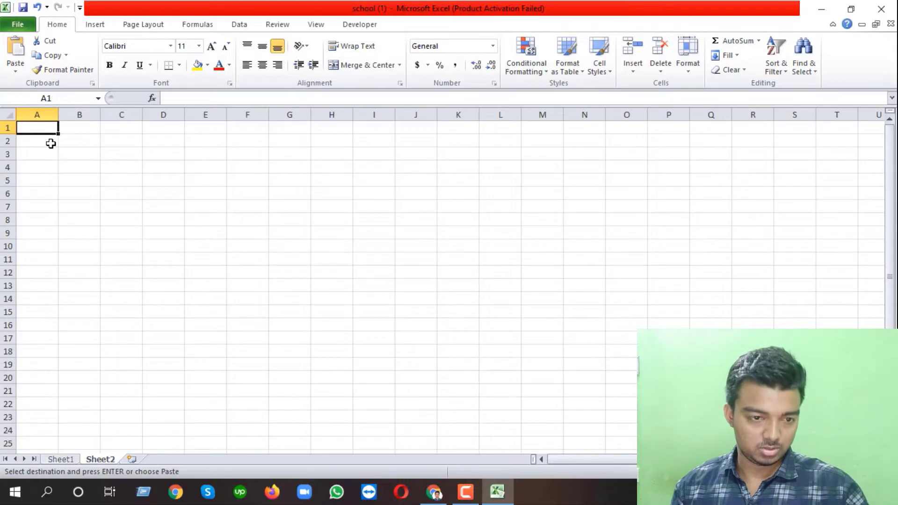
key(ctrl+v)
drag(182, 218, 206, 219)
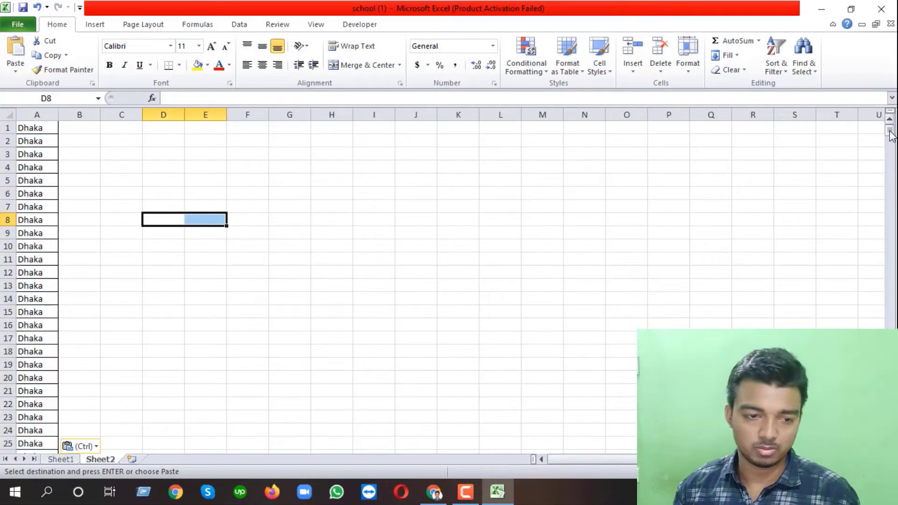
Check the pasted Dhaka entries in Sheet2 down to the last filled row and back up to row 1
drag(891, 135, 890, 137)
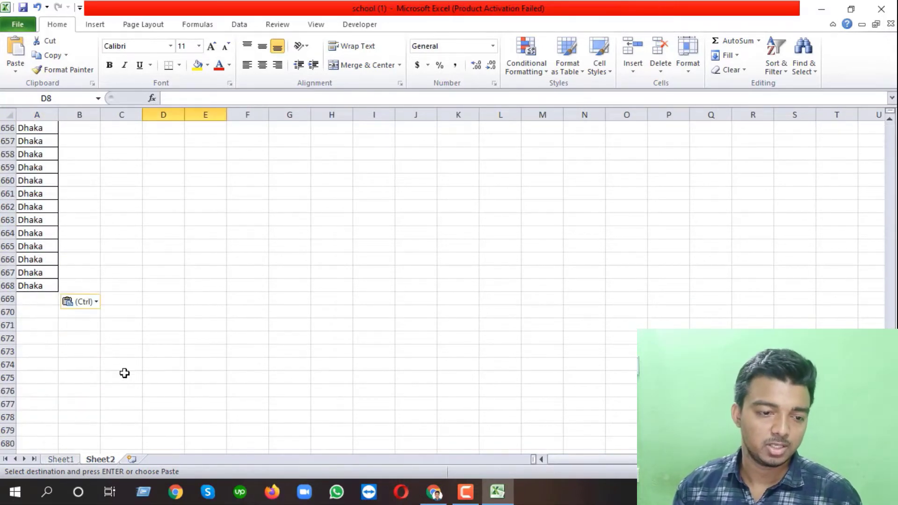
click(5, 286)
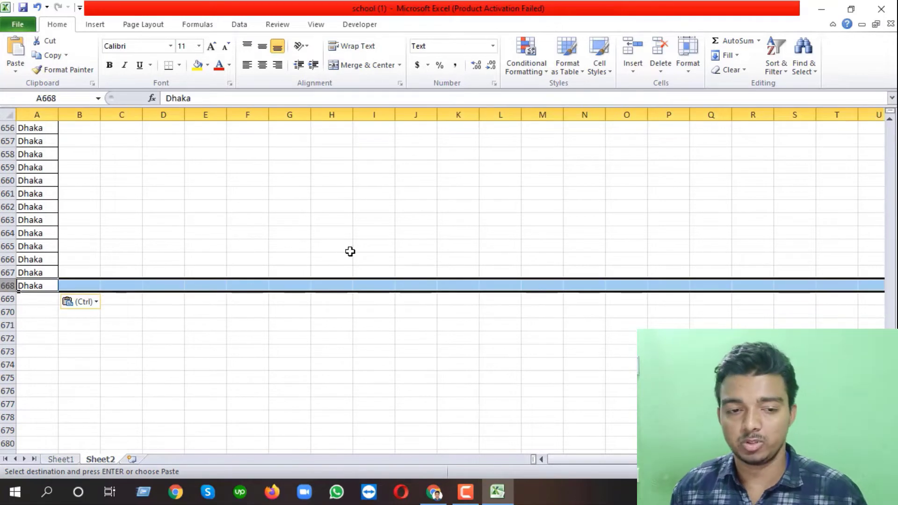
scroll(350, 252, up, 4)
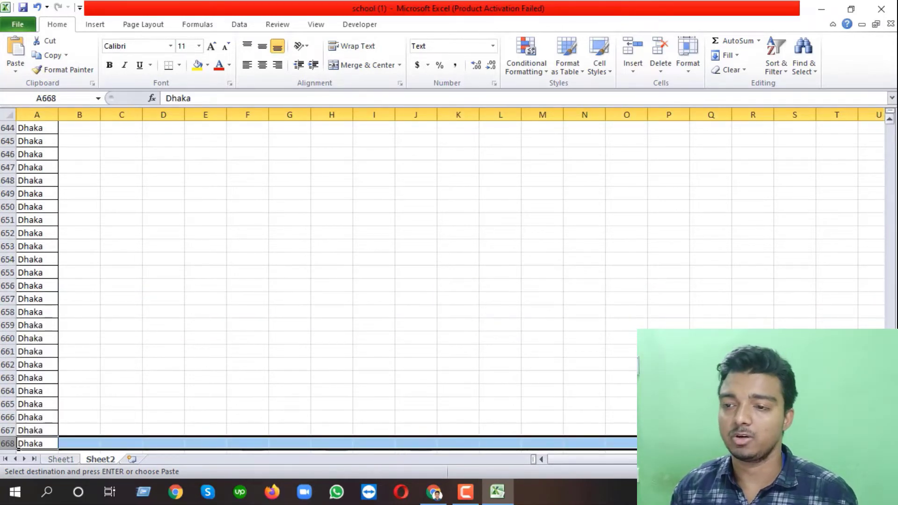
scroll(530, 176, up, 20)
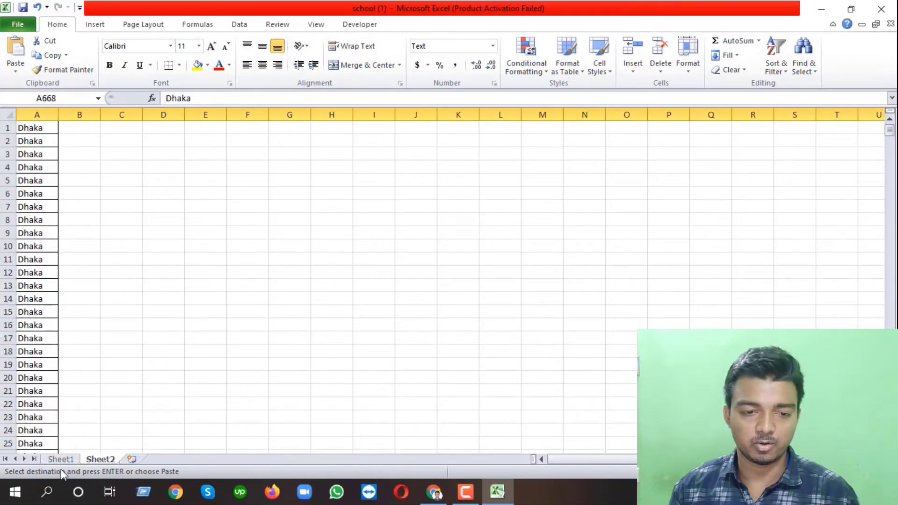
Return to Sheet1 and examine the filtered Dhaka schools' thanas, names, addresses, post offices, management types and mobile numbers
click(61, 459)
scroll(542, 253, up, 20)
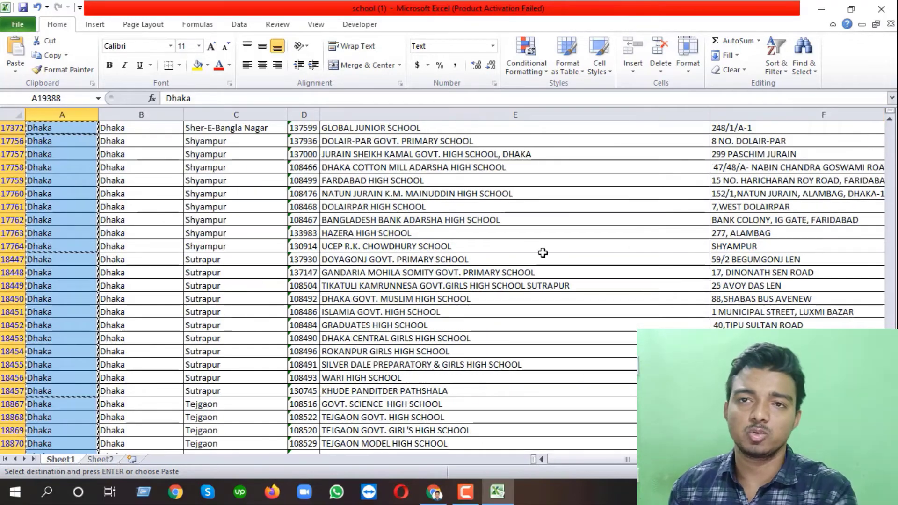
scroll(543, 253, up, 20)
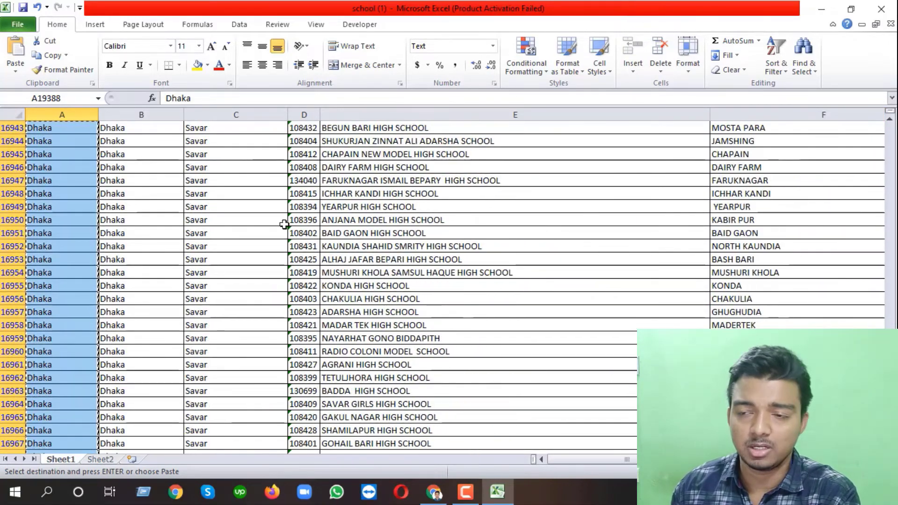
scroll(284, 224, up, 7)
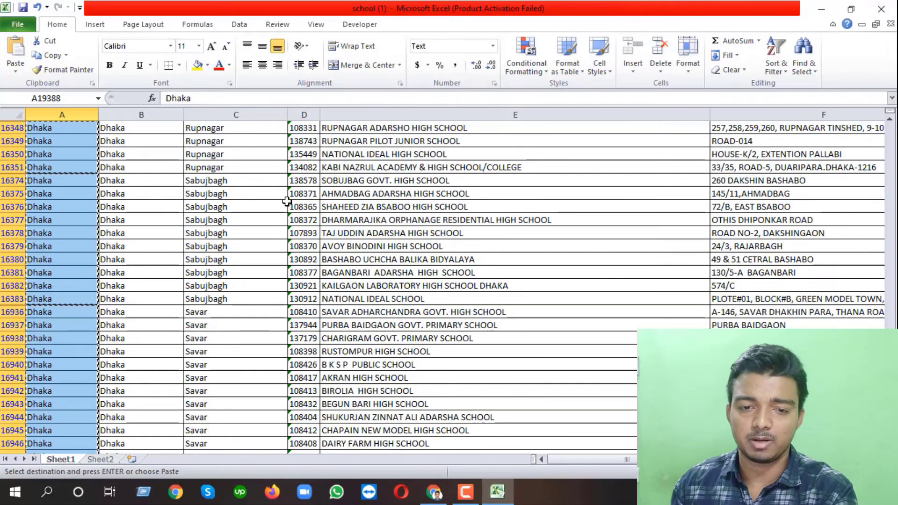
scroll(287, 201, up, 13)
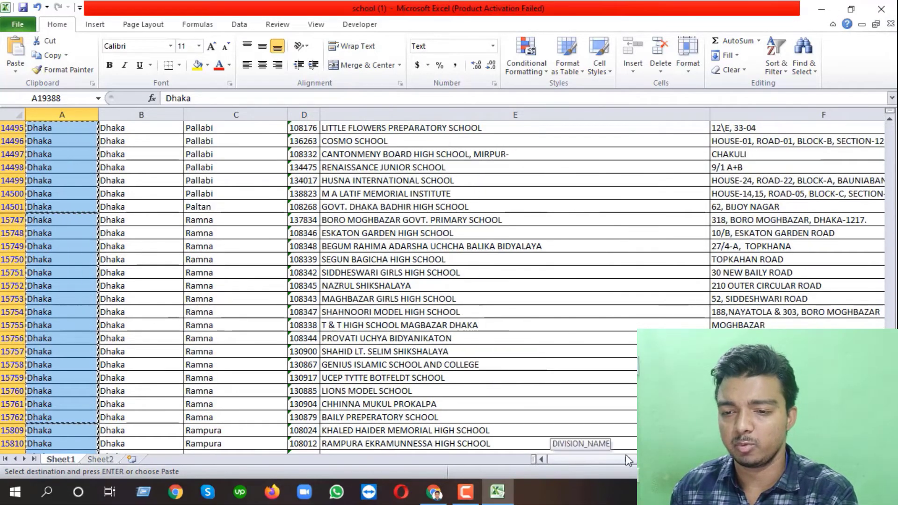
click(629, 461)
scroll(405, 356, up, 10)
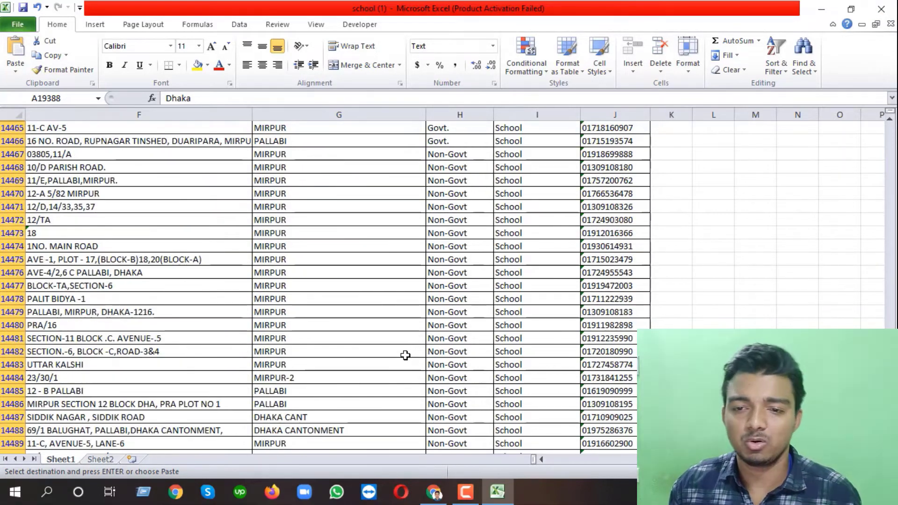
scroll(393, 365, up, 15)
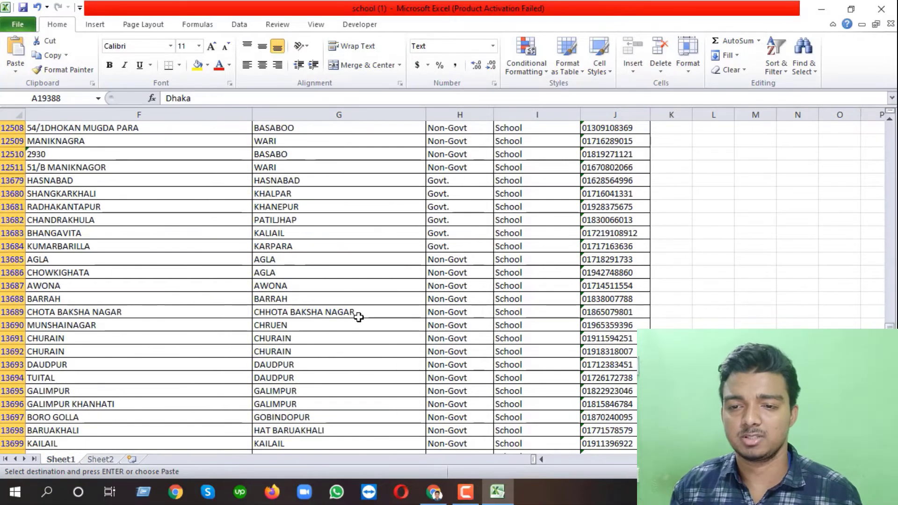
scroll(358, 317, up, 20)
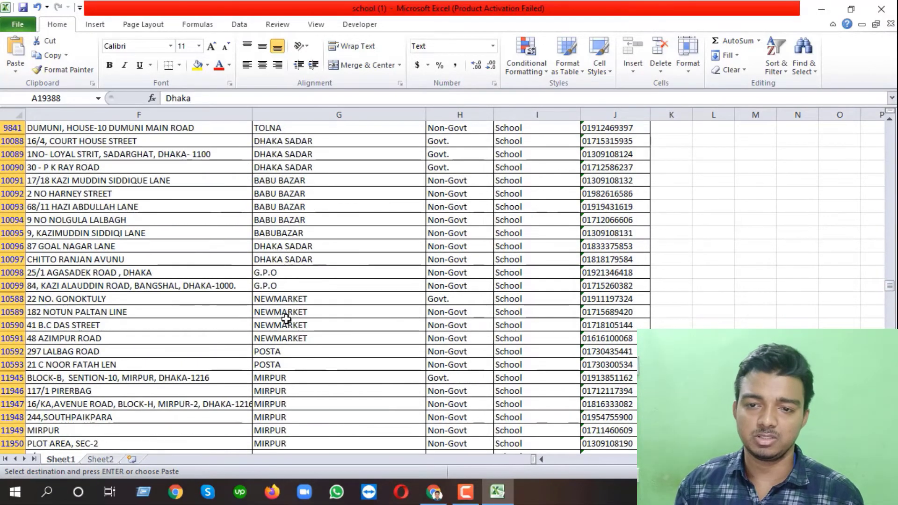
scroll(286, 318, up, 13)
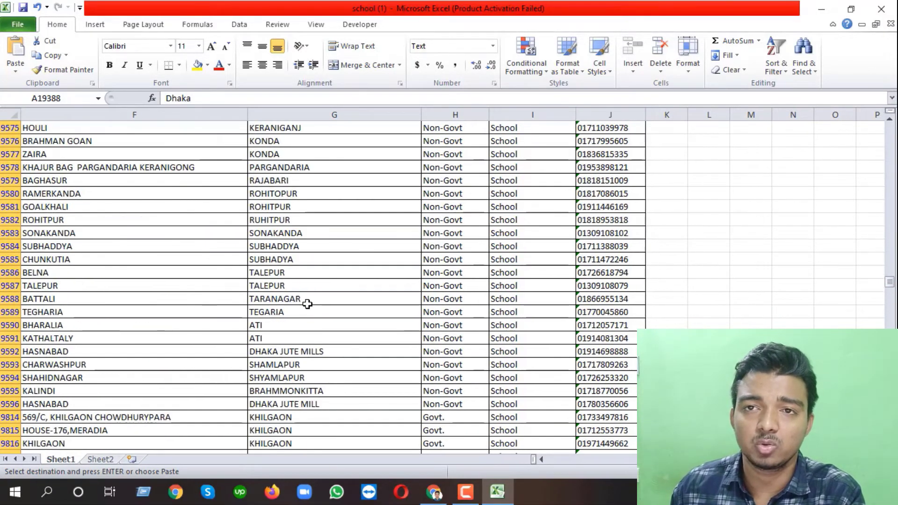
scroll(308, 304, up, 4)
scroll(307, 304, up, 3)
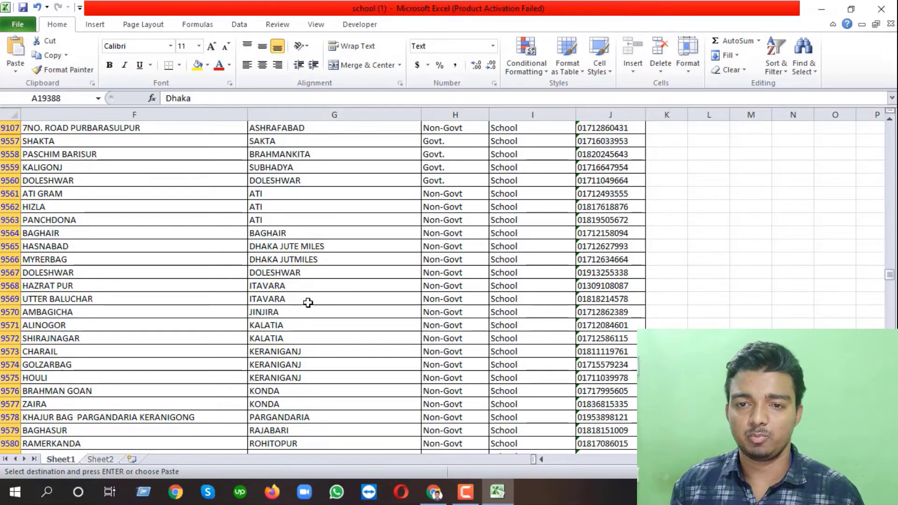
Close the school (1).xlsx workbook without saving the changes
click(884, 10)
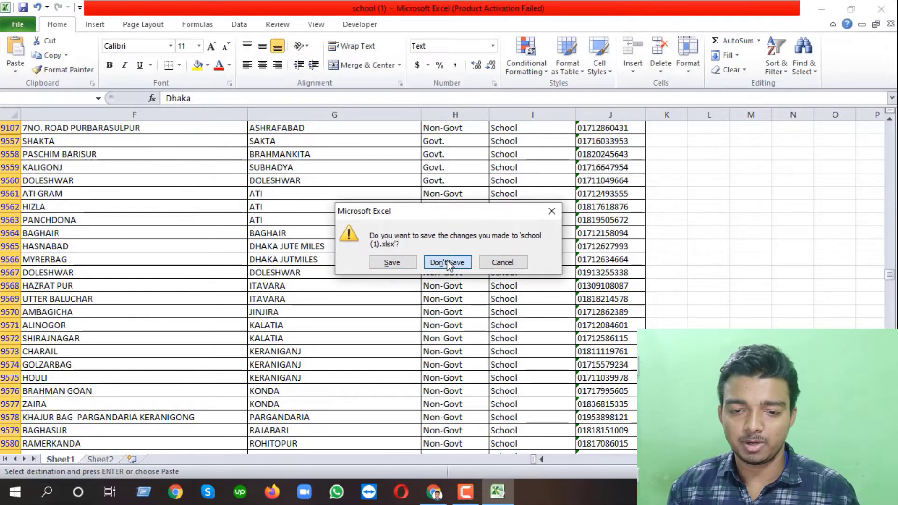
click(449, 262)
click(450, 287)
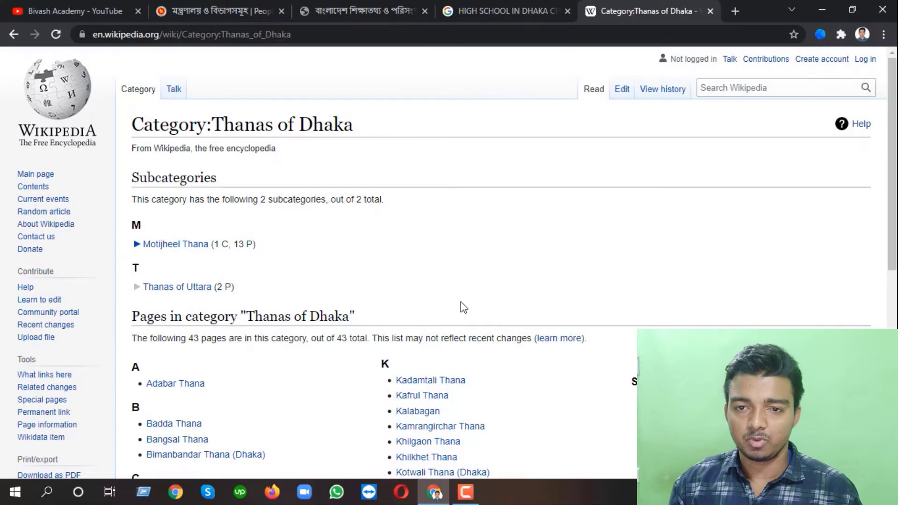
Close the Wikipedia thana list, the Google search results and the BANBEIS school list page in the browser
click(517, 8)
click(567, 11)
click(567, 10)
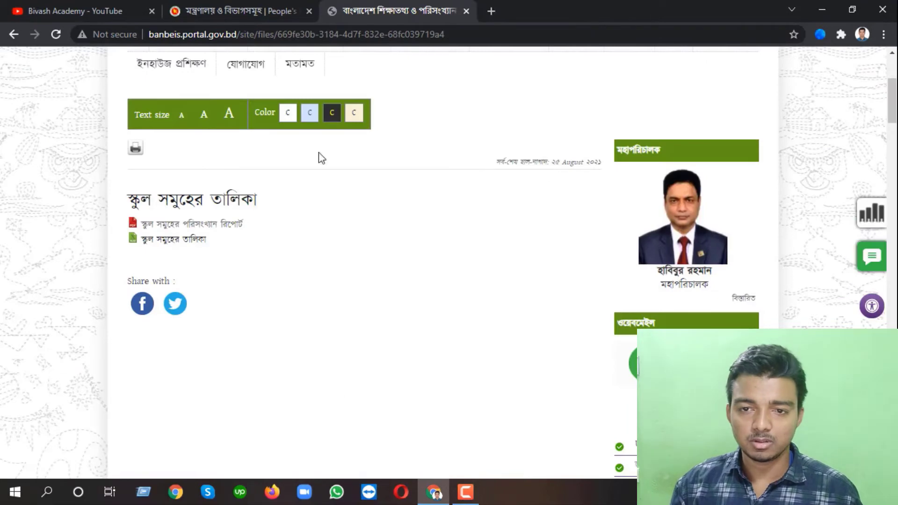
click(467, 11)
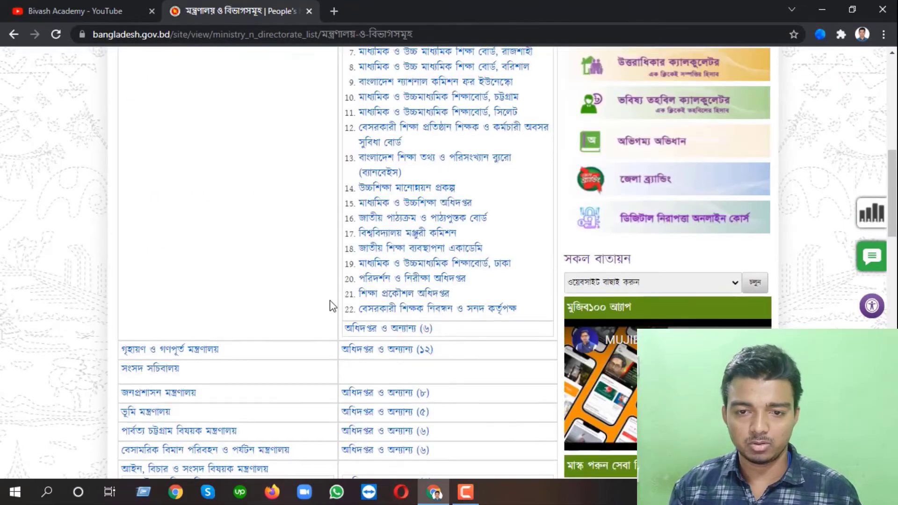
Open the BANBEIS website in a new tab from entry 13 of the ministry directory list and switch to it
scroll(331, 307, up, 5)
scroll(445, 218, down, 4)
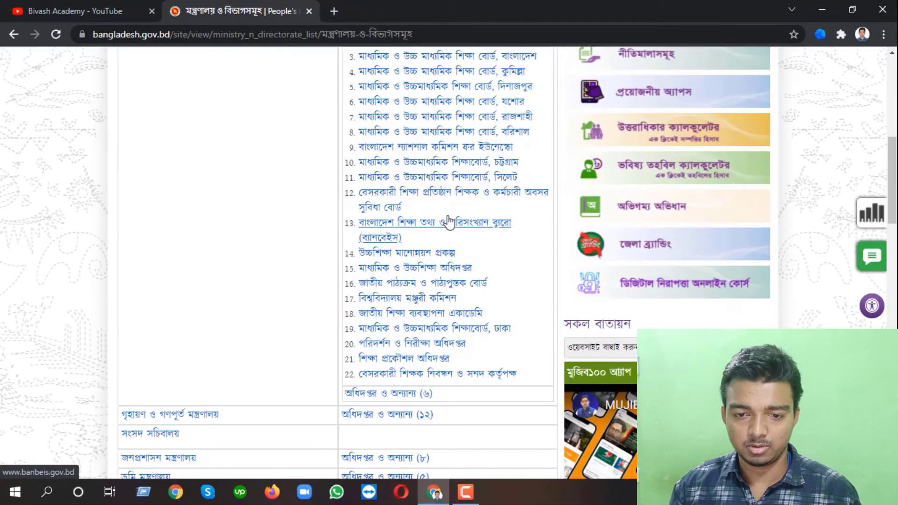
right_click(411, 228)
click(426, 234)
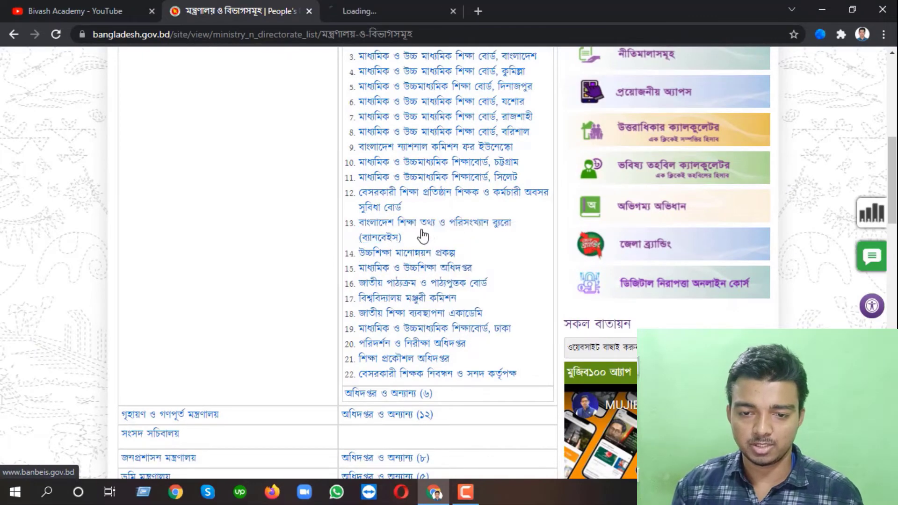
click(416, 16)
Find the list of educational institution categories on the BANBEIS home page and open the university (বিশ্ববিদ্যালয়) page
scroll(338, 226, down, 15)
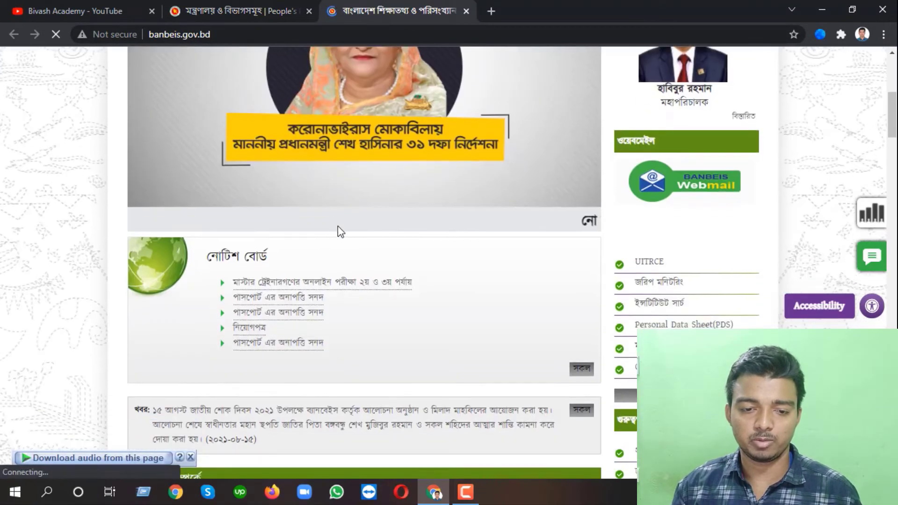
scroll(336, 278, down, 6)
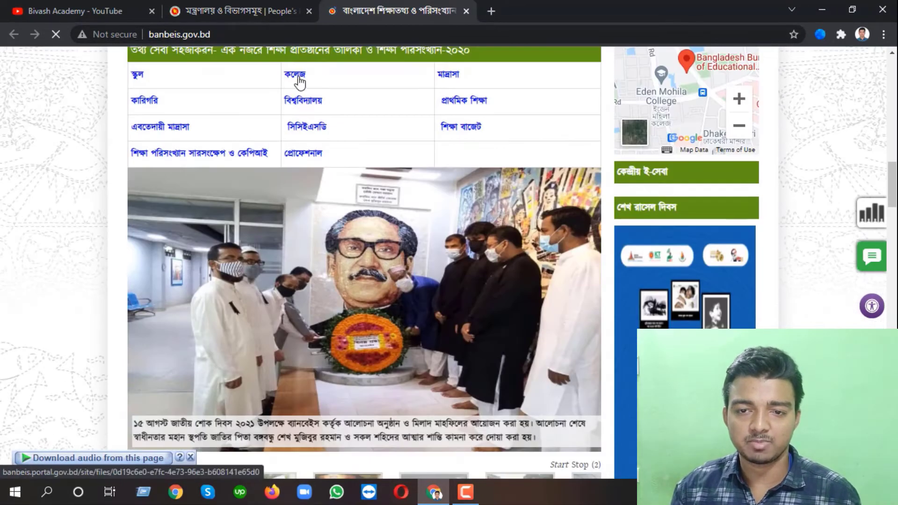
scroll(421, 108, up, 2)
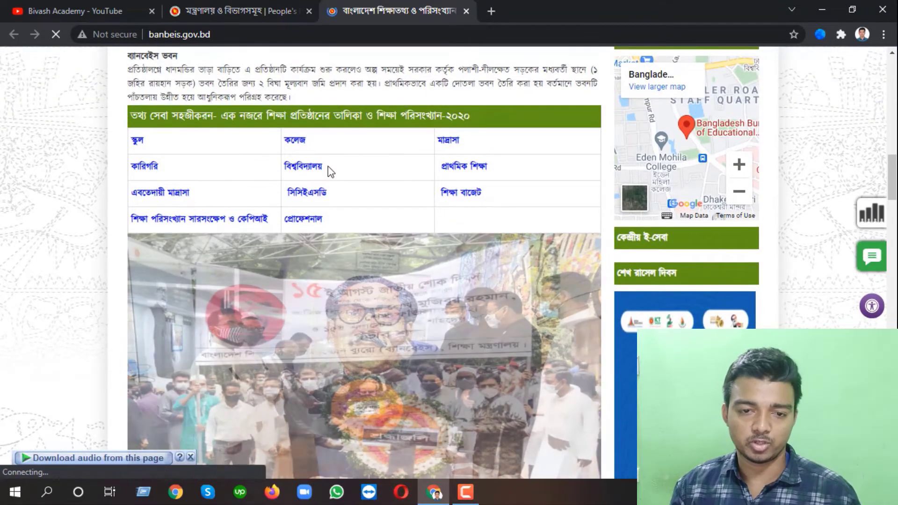
click(313, 170)
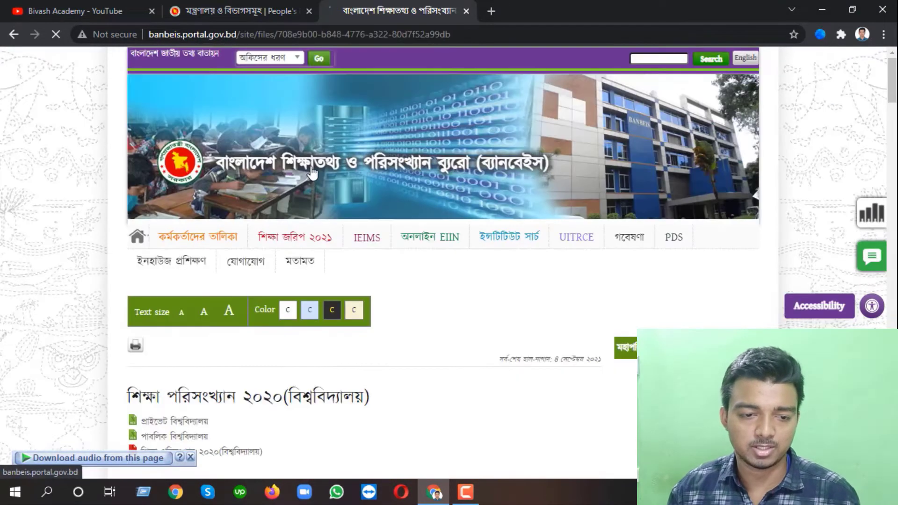
scroll(269, 244, down, 3)
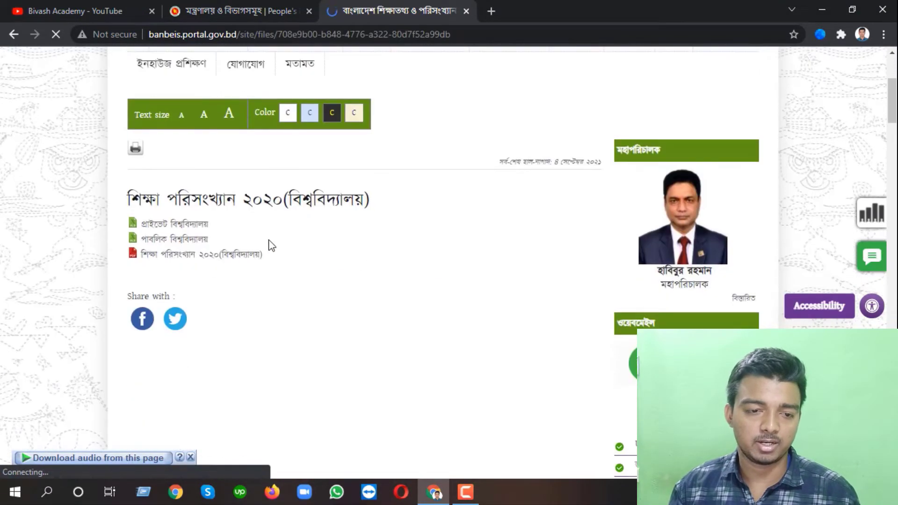
Download the public university spreadsheet, dismiss the audio download pop-up, and open Public University.xls in Excel
click(187, 227)
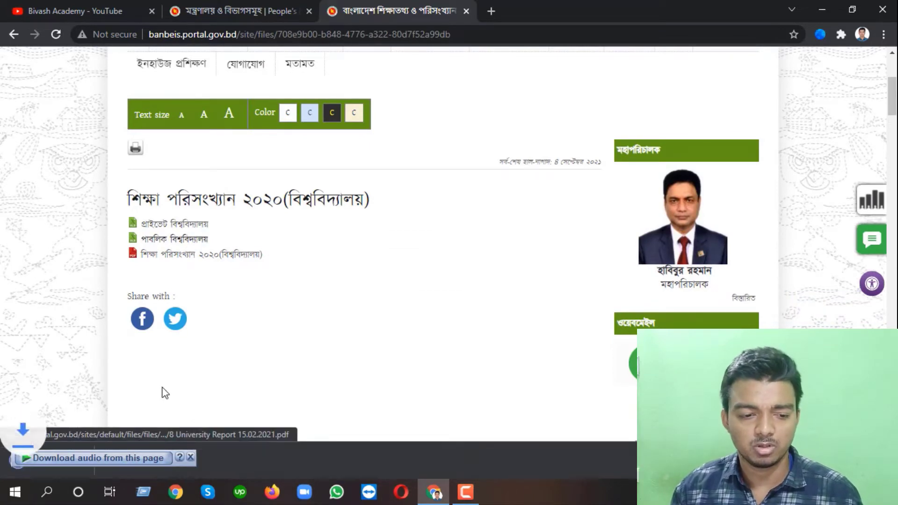
click(188, 457)
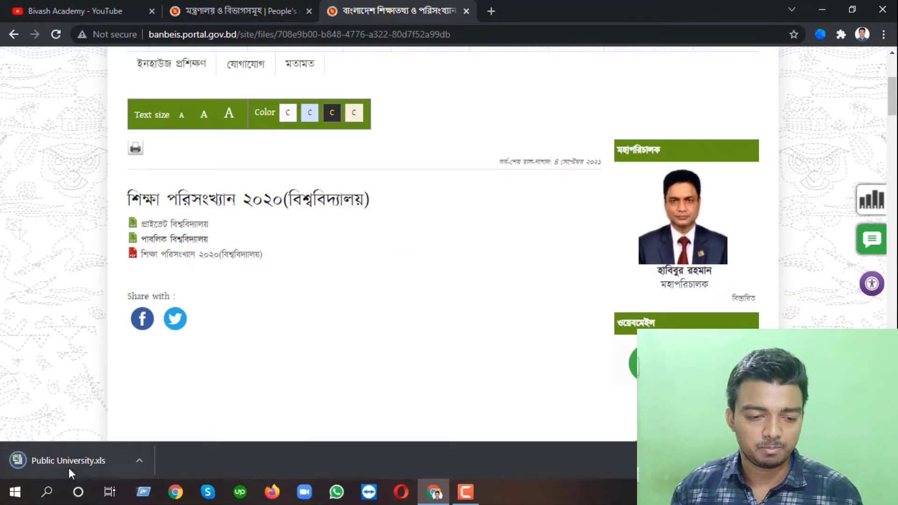
right_click(69, 468)
click(114, 392)
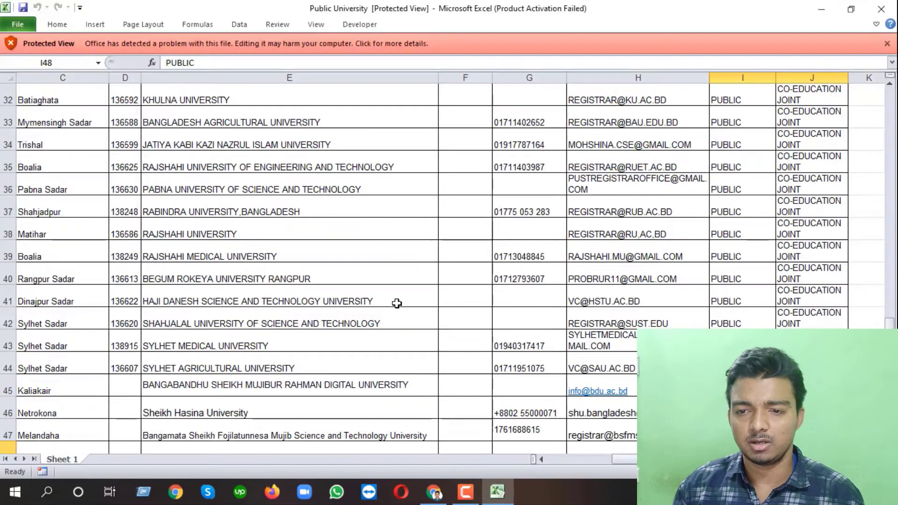
Dismiss the Protected View message and look over the public university list up to its headers and the DIVISION column
click(597, 107)
scroll(429, 240, up, 5)
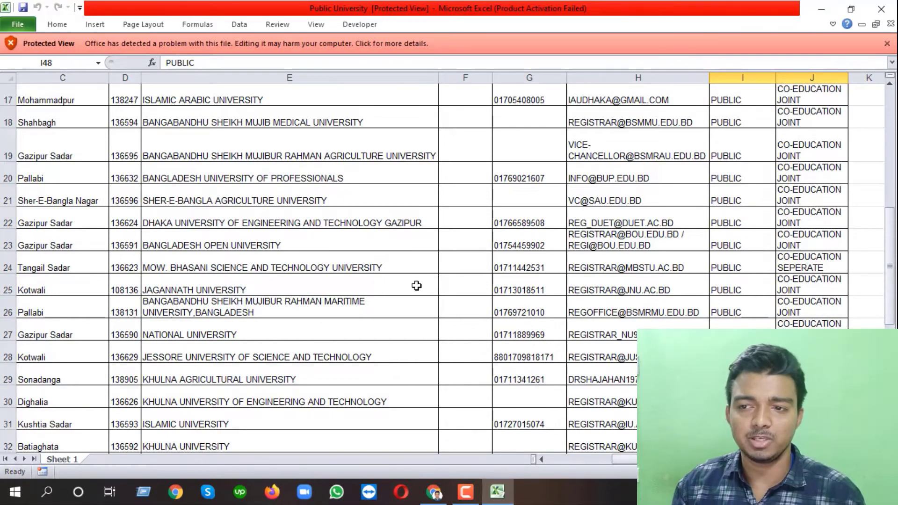
click(887, 43)
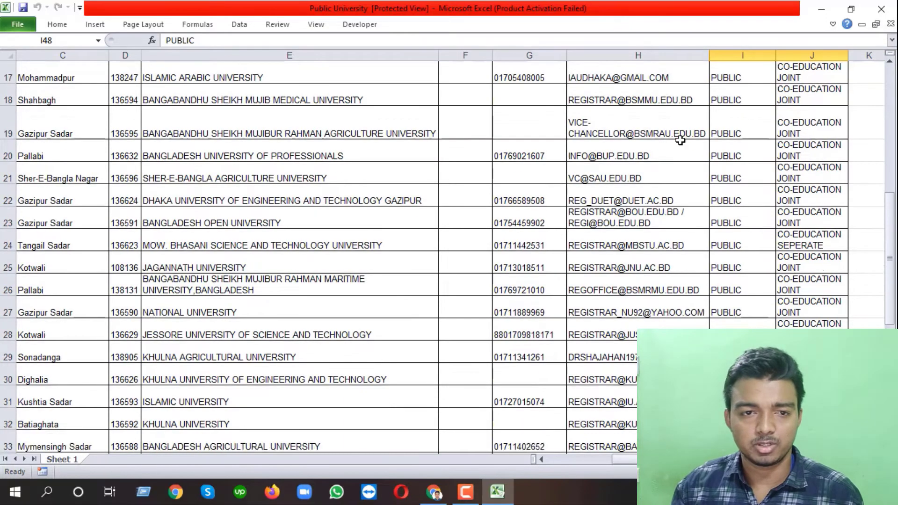
scroll(416, 229, up, 5)
scroll(416, 228, up, 1)
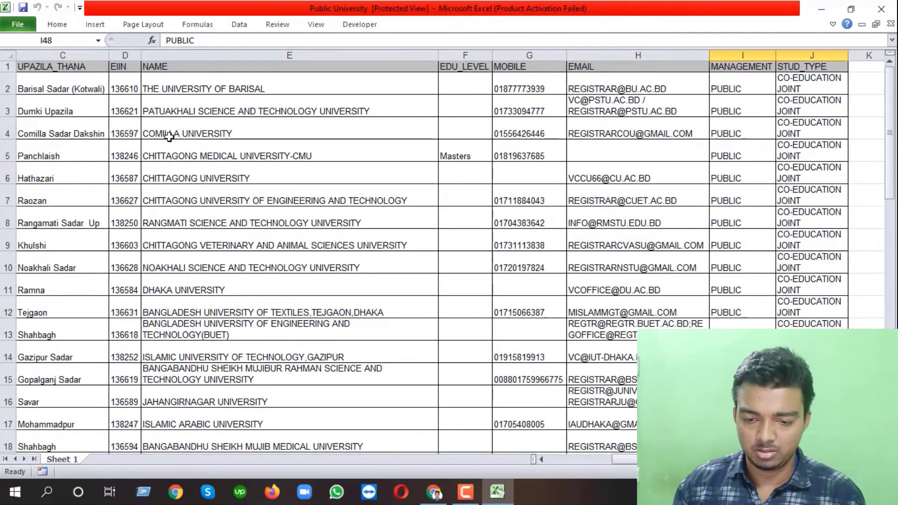
click(542, 459)
click(542, 460)
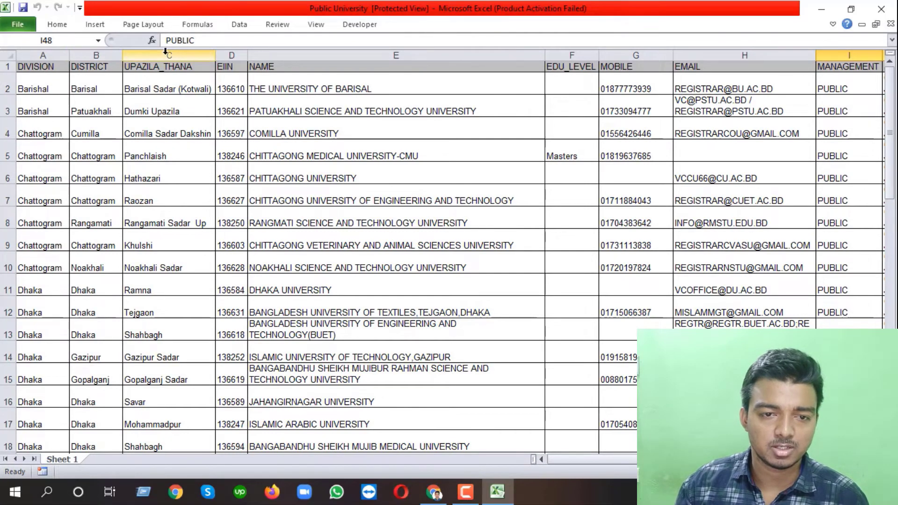
Select the NAME column and examine the public universities' names along with their MOBILE, EMAIL, MANAGEMENT and STUD_TYPE columns
click(354, 55)
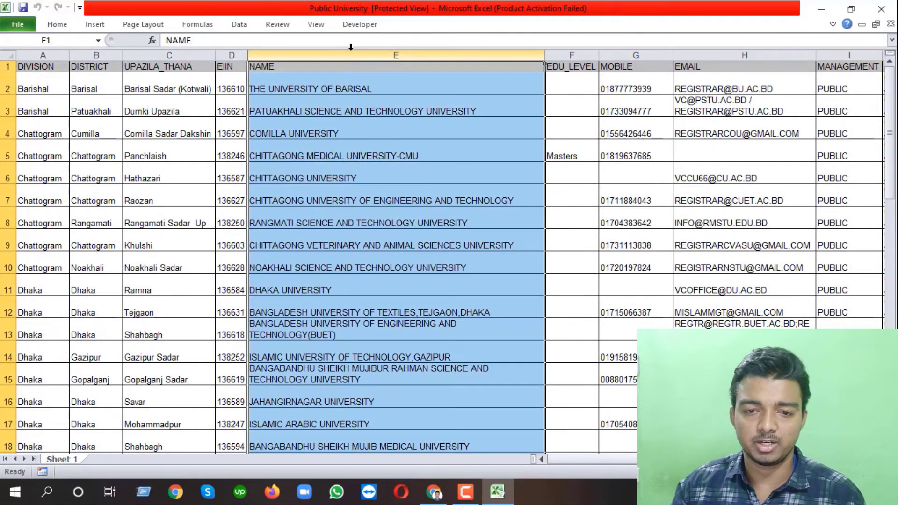
scroll(379, 147, down, 7)
scroll(379, 147, up, 7)
click(56, 25)
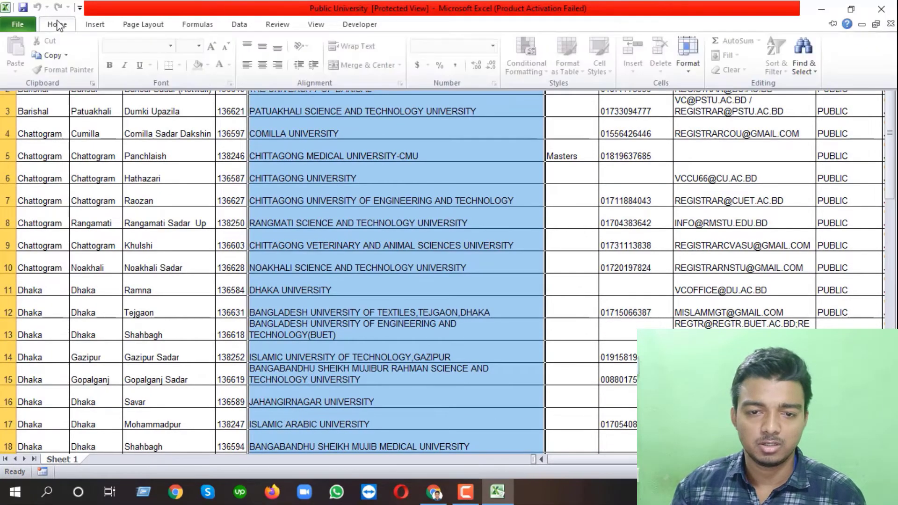
scroll(399, 226, down, 7)
scroll(429, 275, up, 7)
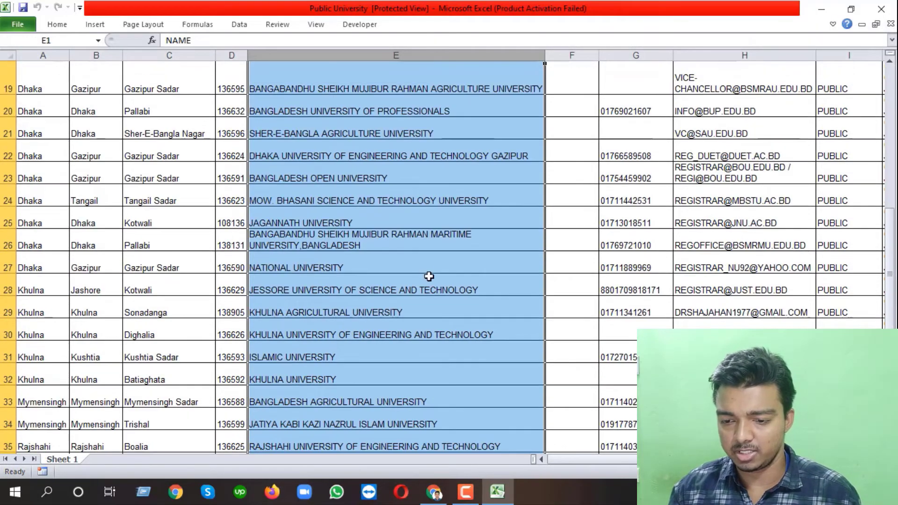
scroll(449, 252, right, 2)
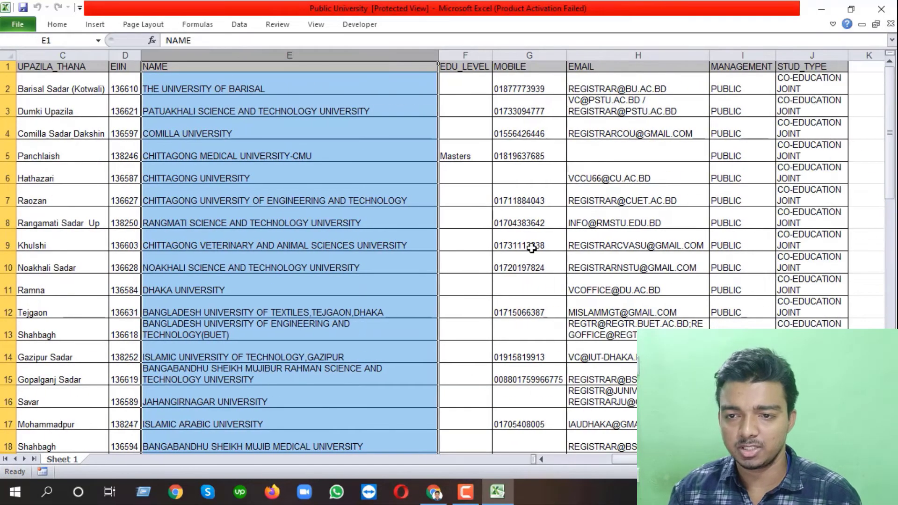
Examine the public university list's EMAIL and MANAGEMENT columns by selecting each, and close the workbook
click(600, 55)
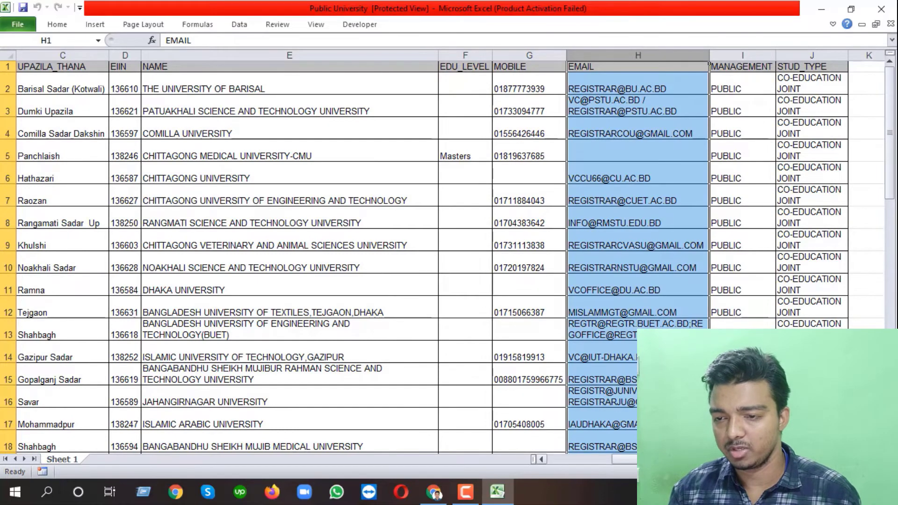
click(739, 55)
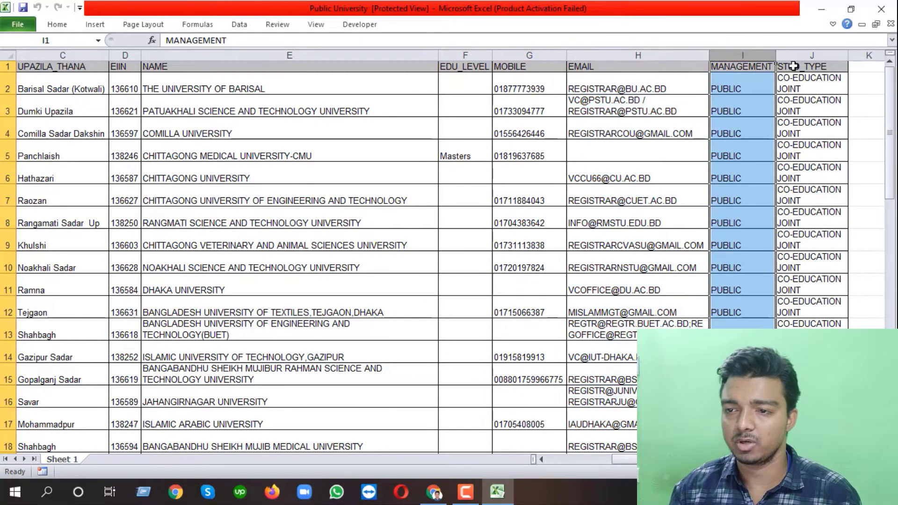
click(881, 9)
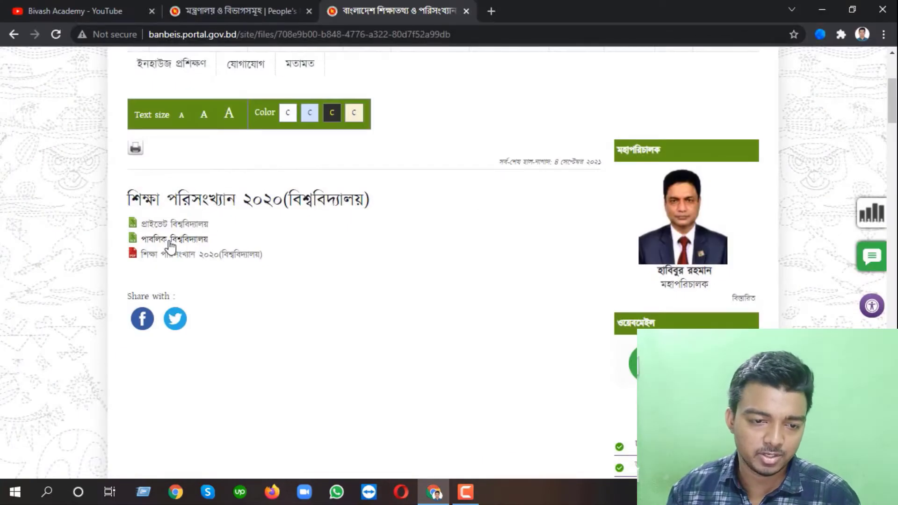
Download the private university (প্রাইভেট বিশ্ববিদ্যালয়) spreadsheet and open Private University.xls in Excel
click(166, 225)
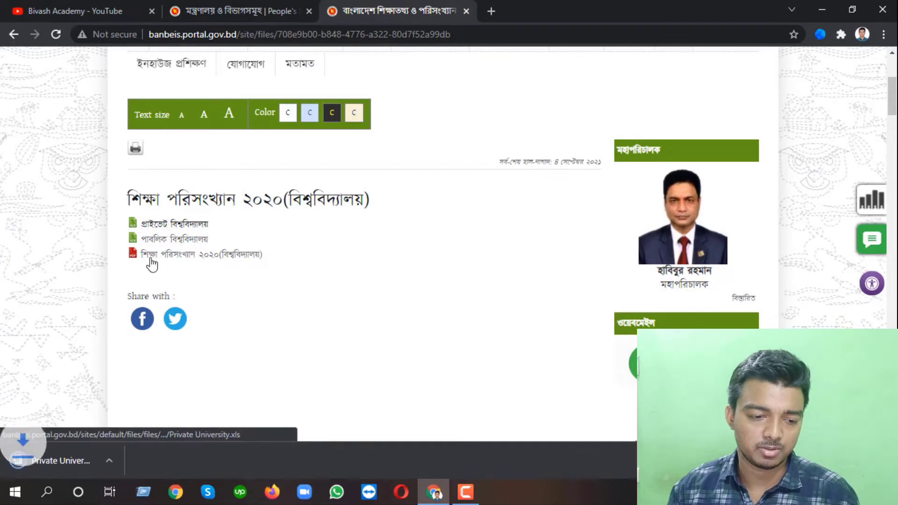
right_click(39, 464)
click(77, 388)
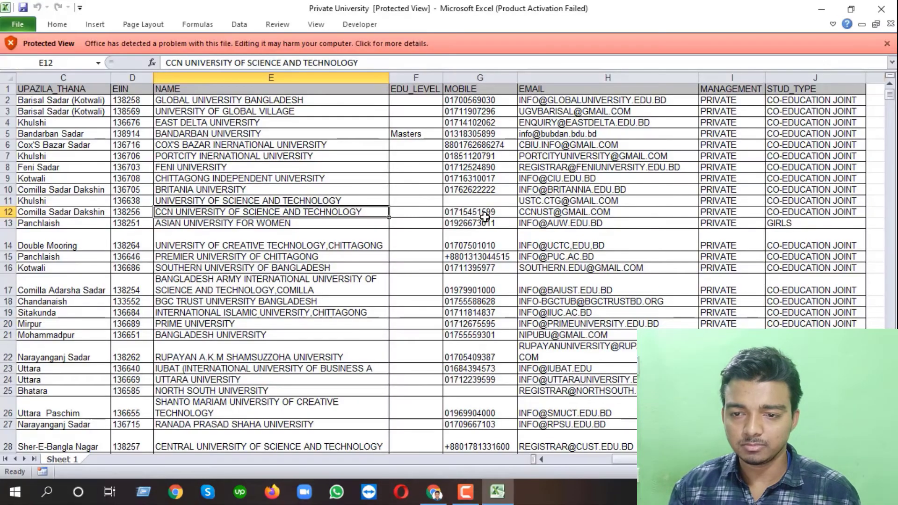
Look over the private university list, and close both its workbook and the BANBEIS page
click(602, 104)
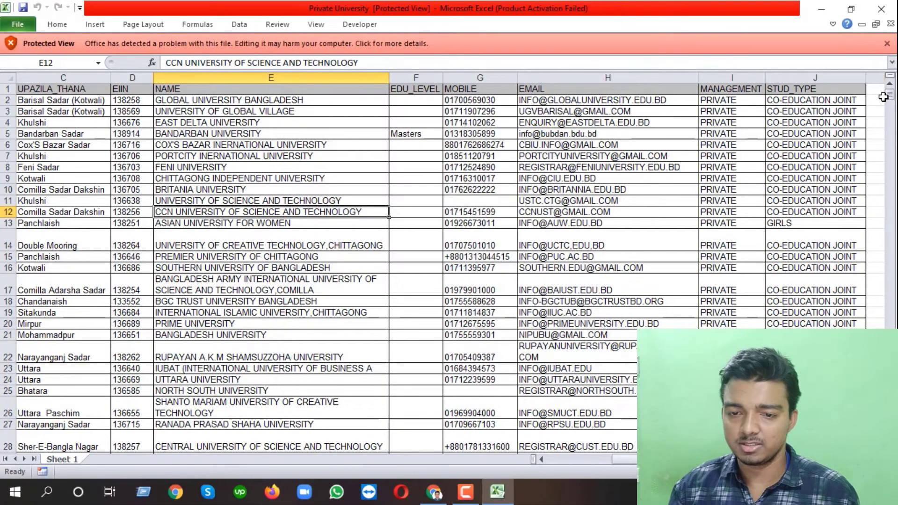
drag(893, 98, 871, 65)
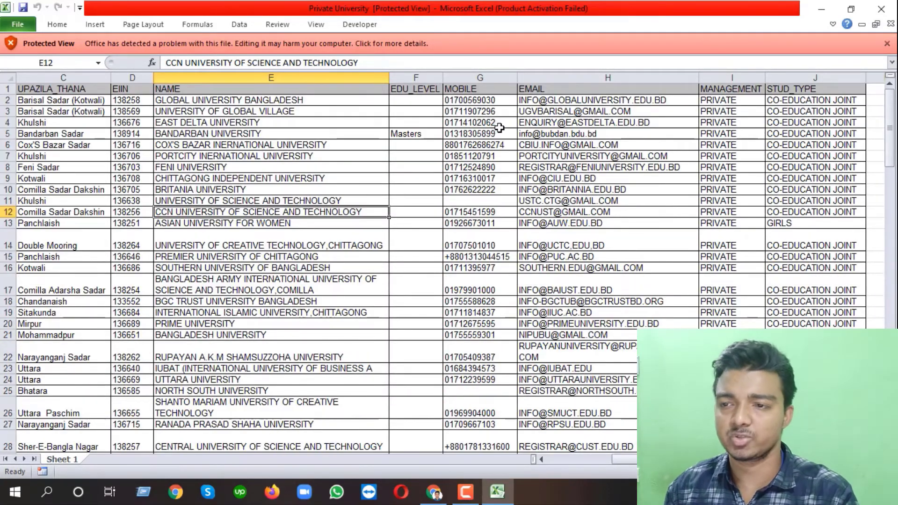
click(881, 8)
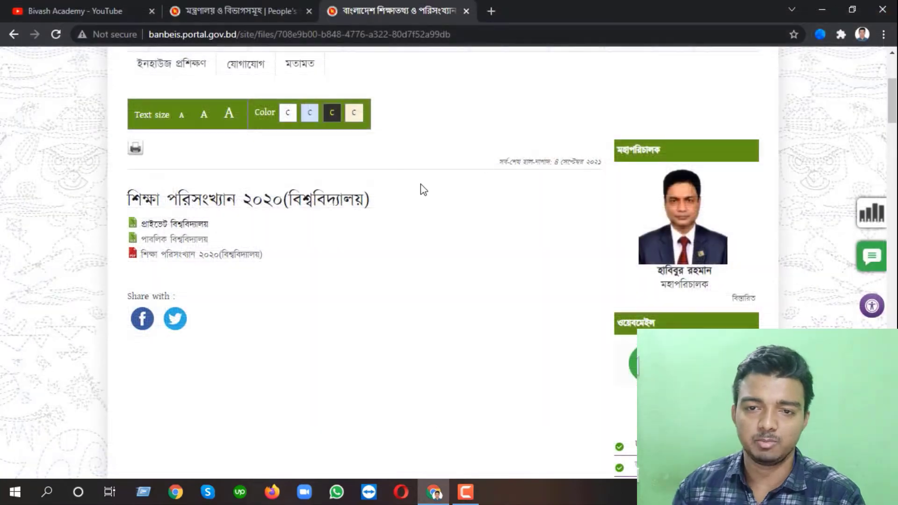
scroll(225, 157, up, 4)
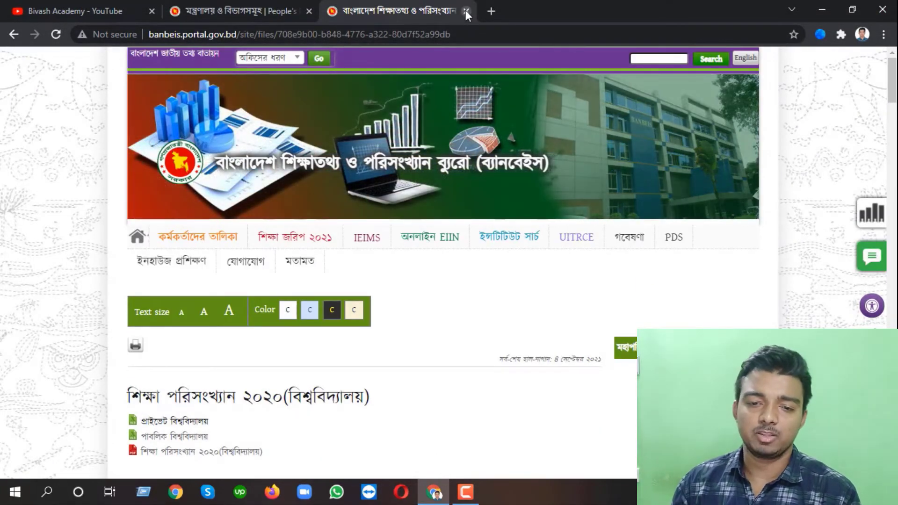
click(466, 10)
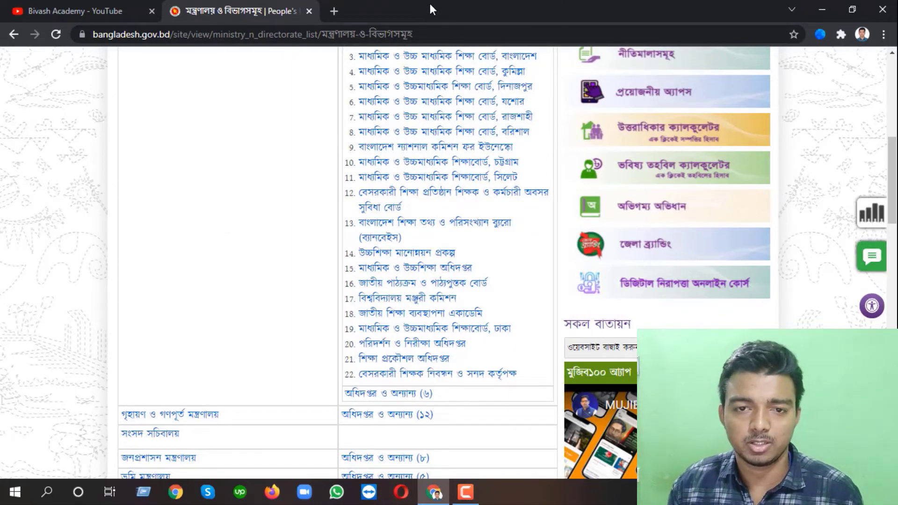
Search Google for "BANGLADESH BANK" in a new browser tab and open the Bangladesh Bank website
click(331, 11)
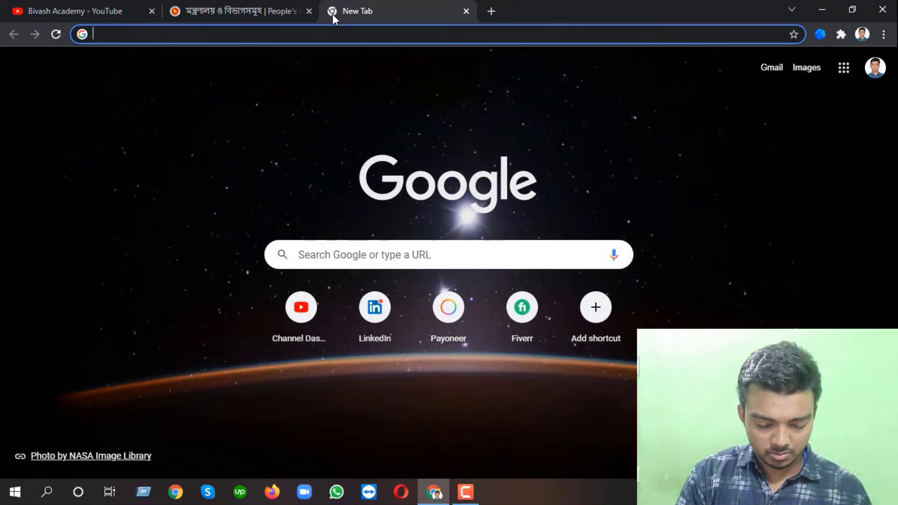
text(BANG)
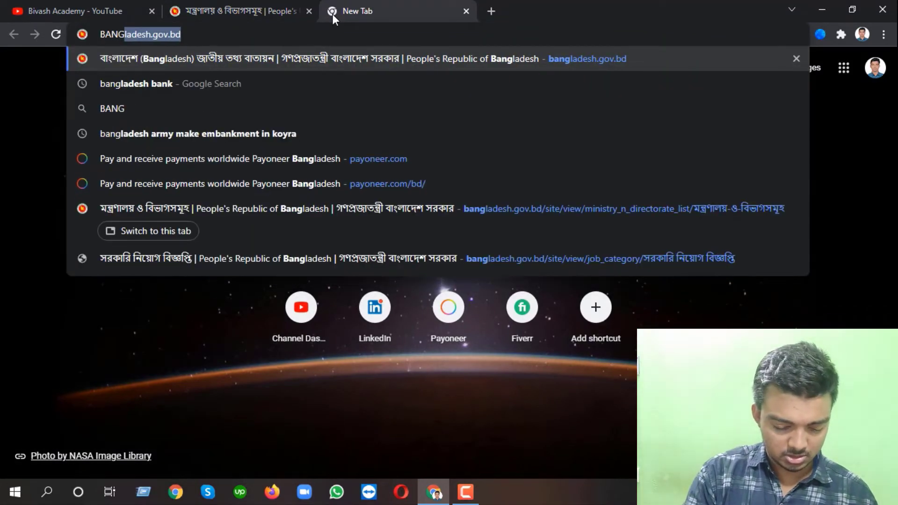
text(LADESH BANJ)
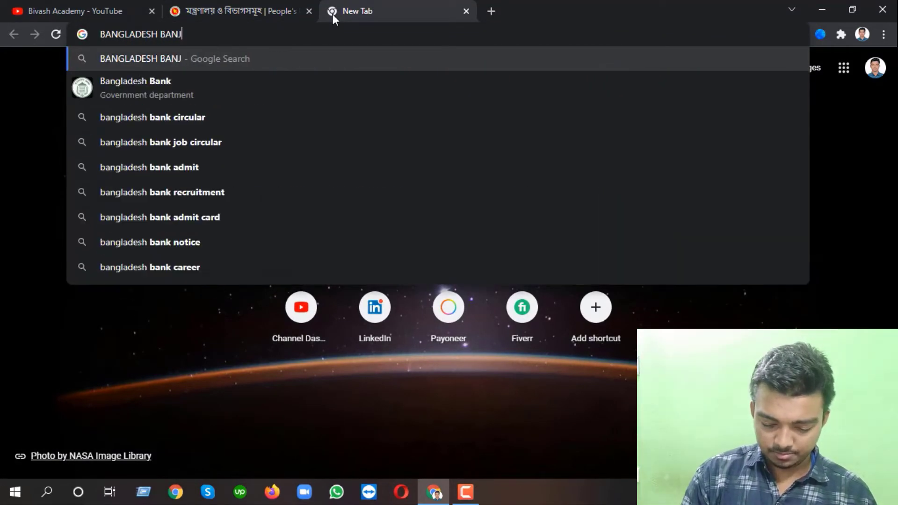
key(BackSpace)
text(K)
key(Return)
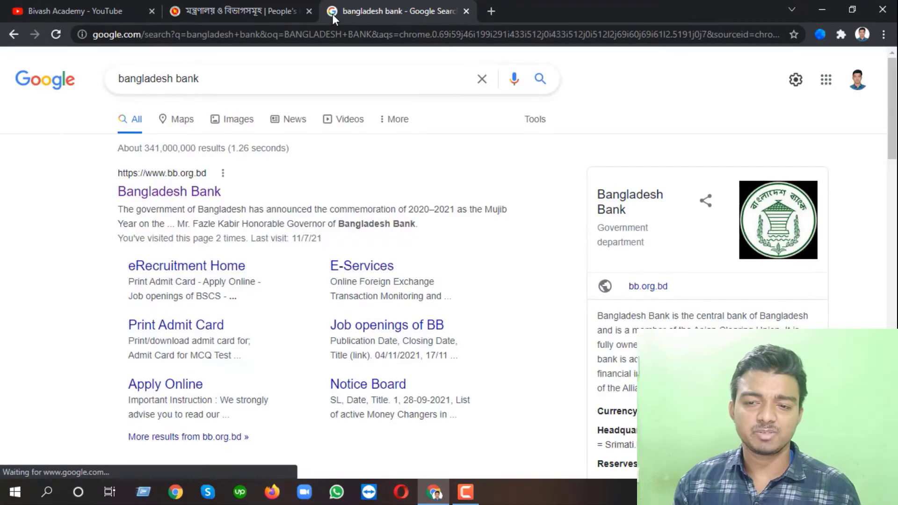
click(184, 190)
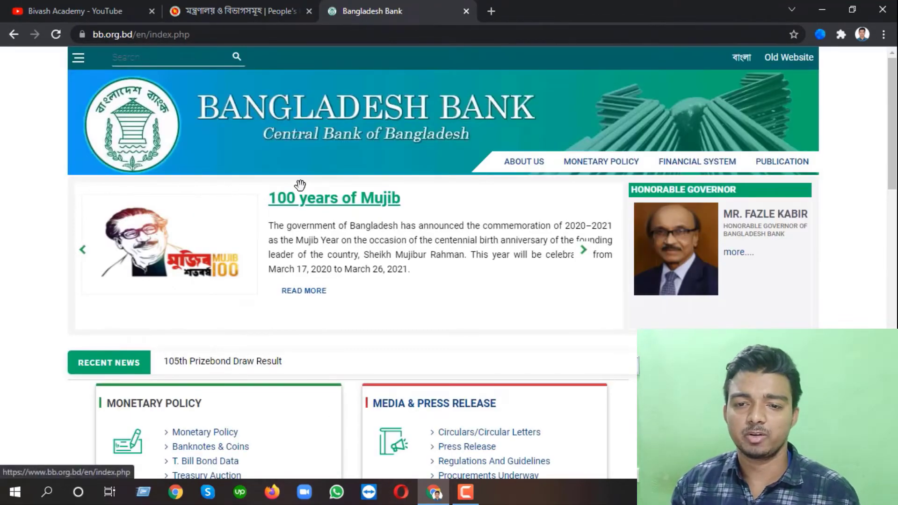
Look through the Bangladesh Bank home page and site sections, and open Banks & FIs under Financial System
scroll(307, 192, down, 2)
scroll(307, 192, up, 2)
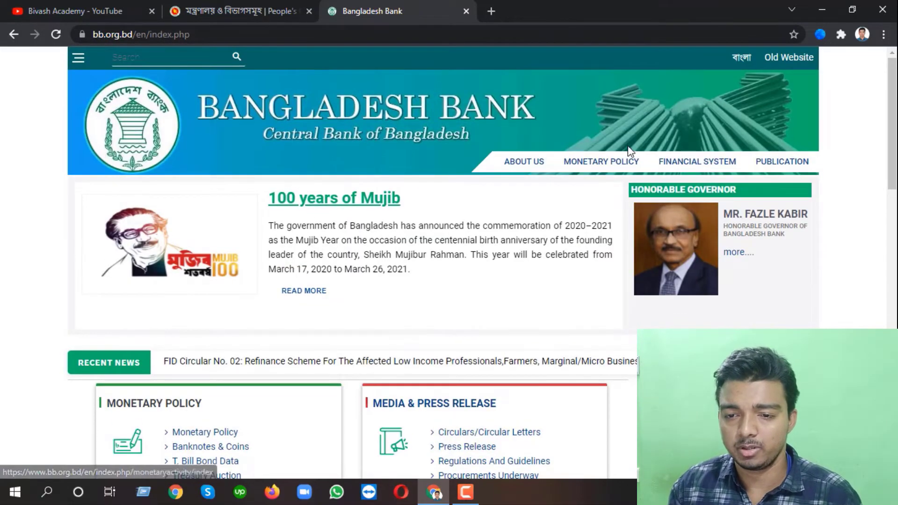
mouse_move(543, 166)
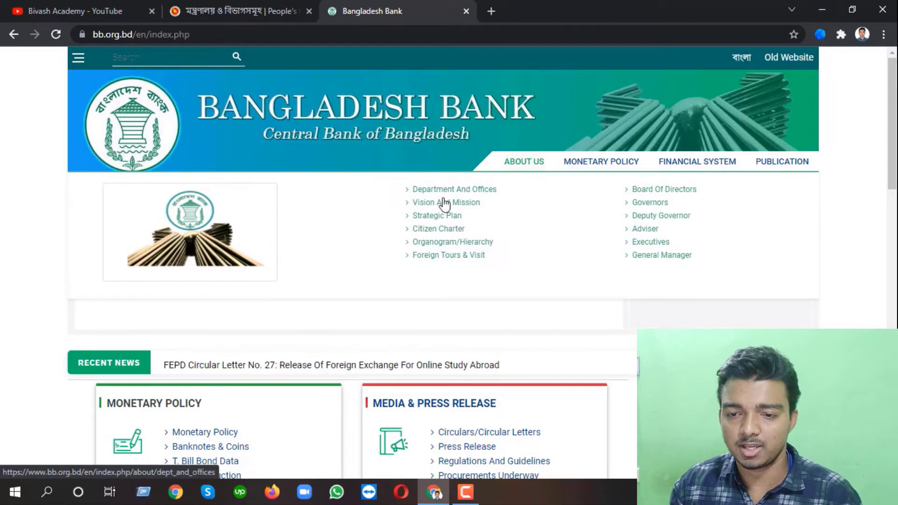
mouse_move(597, 166)
mouse_move(739, 161)
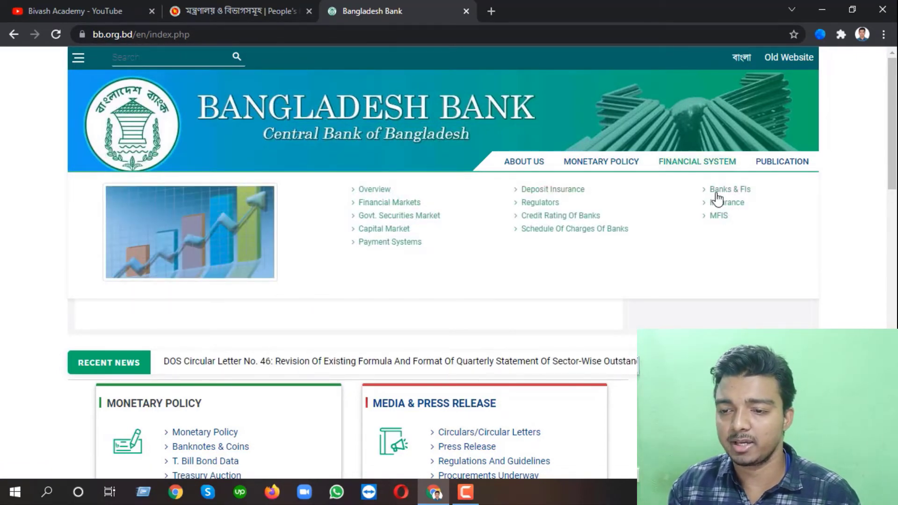
click(733, 191)
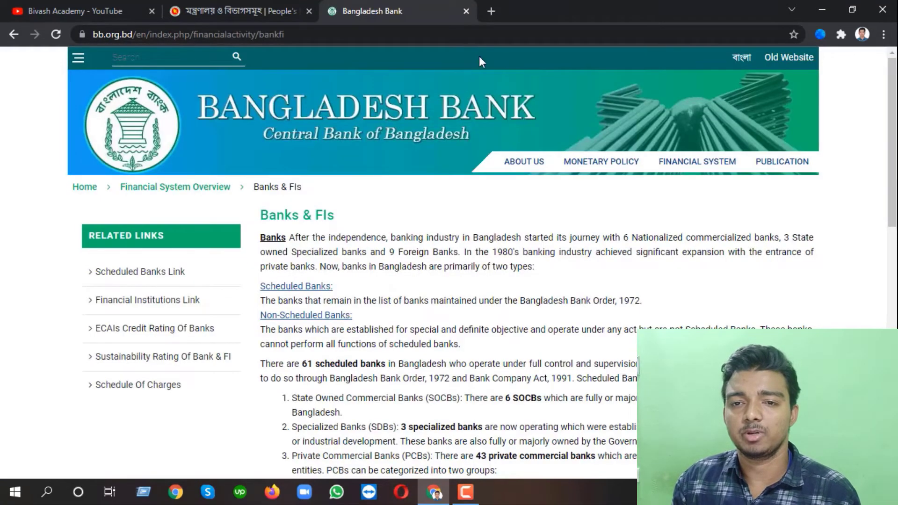
Open the Scheduled Banks link from the Banks & FIs page in a separate browser tab
click(491, 11)
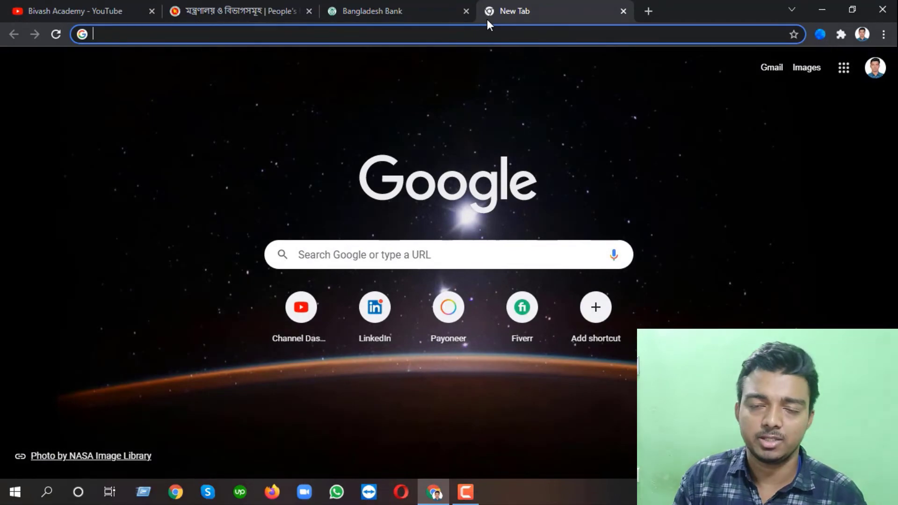
click(622, 11)
scroll(454, 117, down, 3)
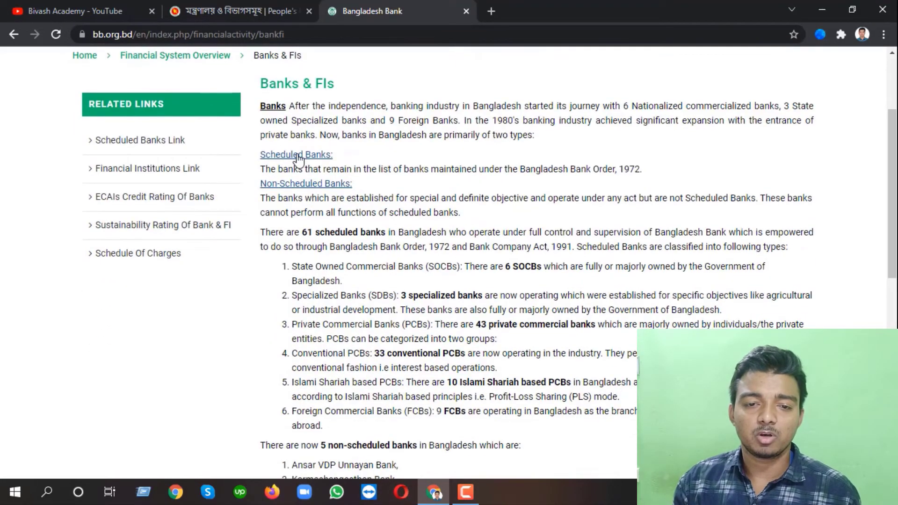
middle_click(318, 161)
scroll(361, 167, up, 3)
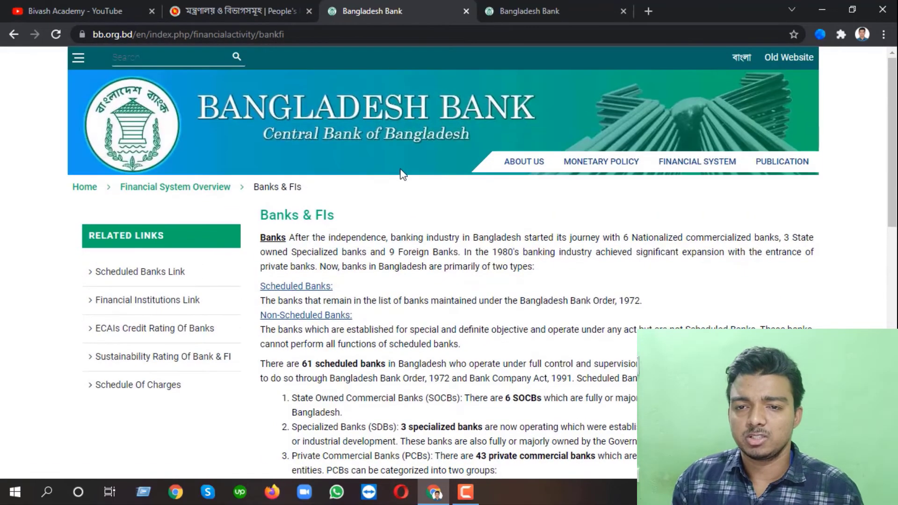